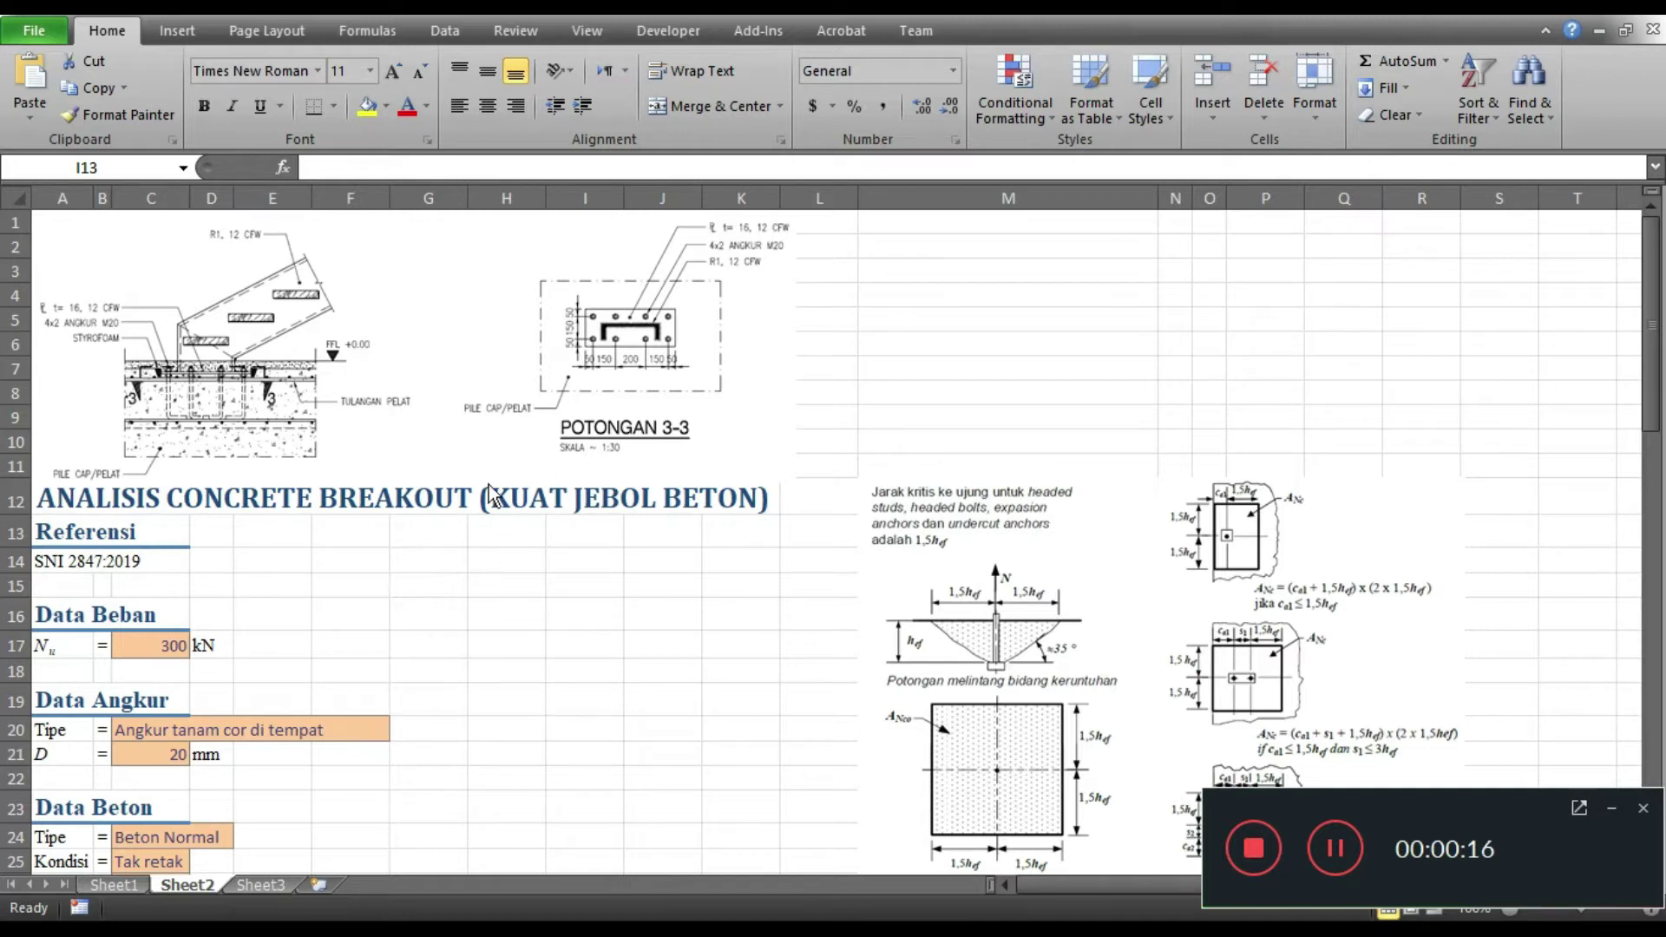
Review the reference standard, the factored load Nu and the anchor diameter in the input data sections of Sheet2
click(460, 420)
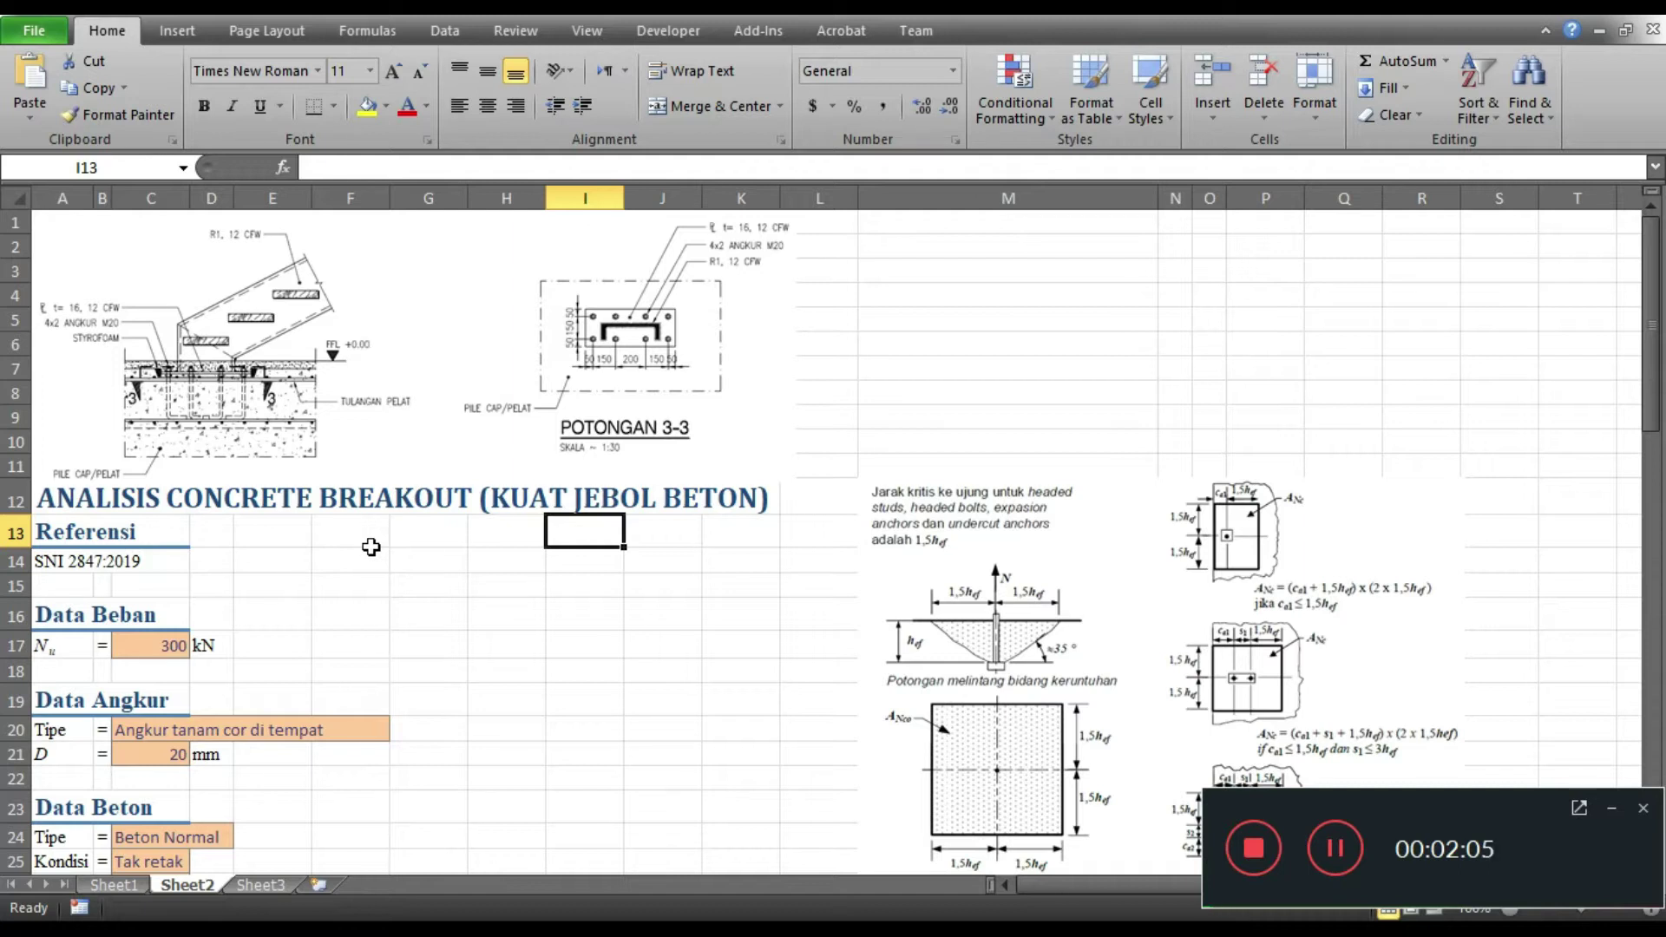
click(295, 562)
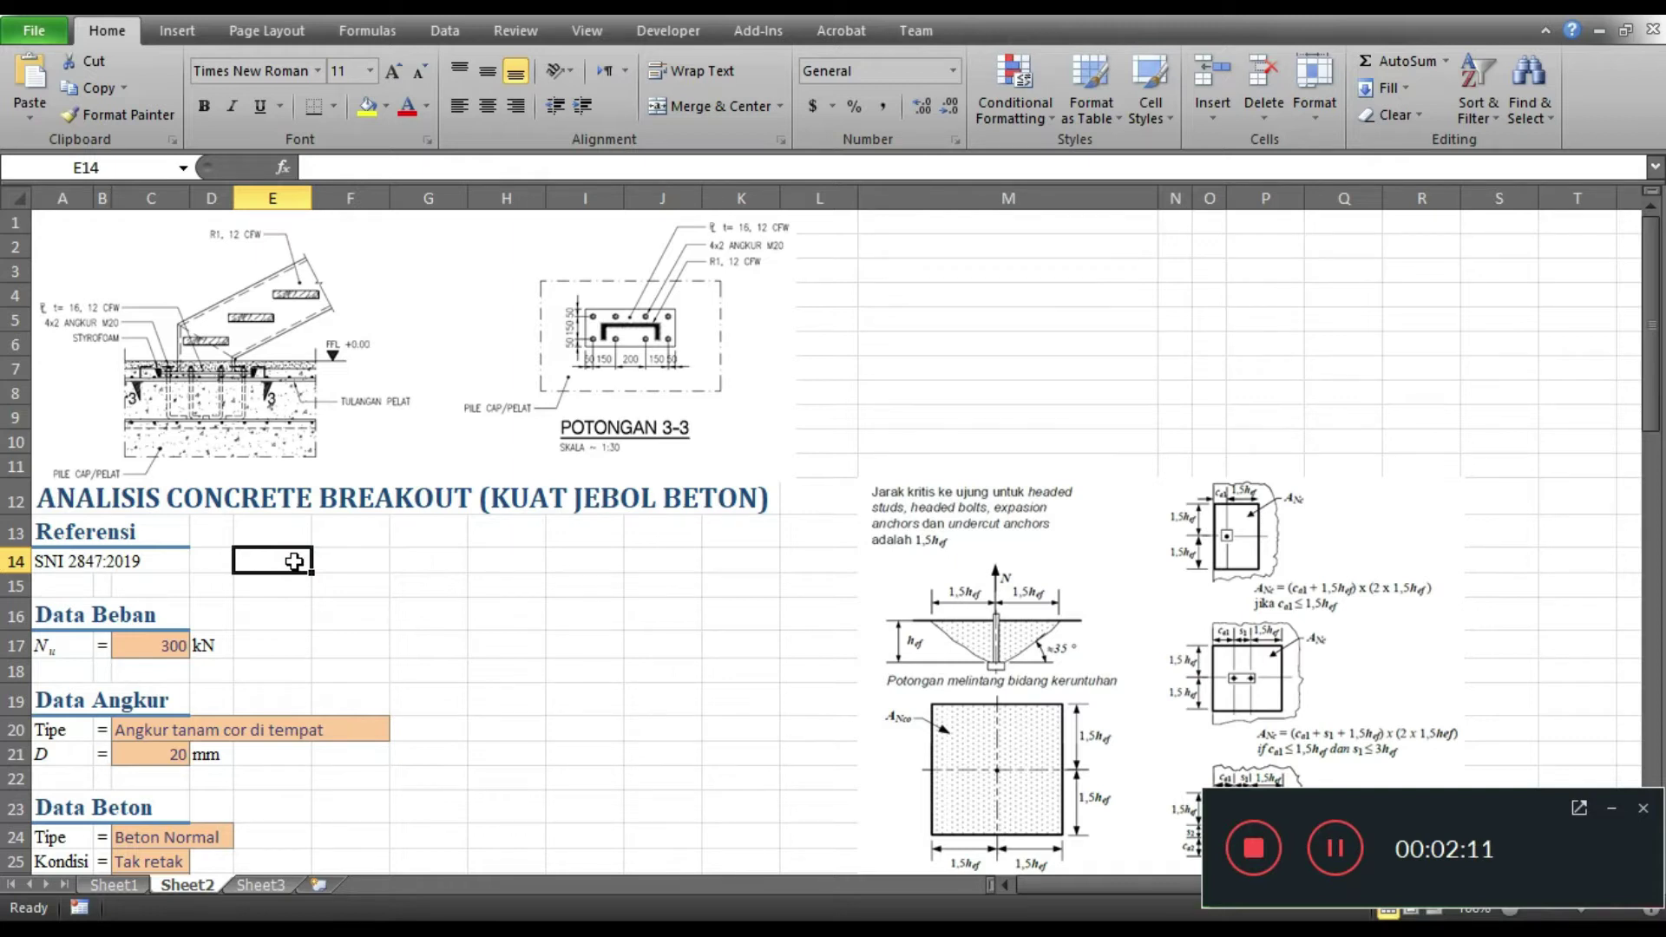
key(Down)
key(Down)
key(Down)
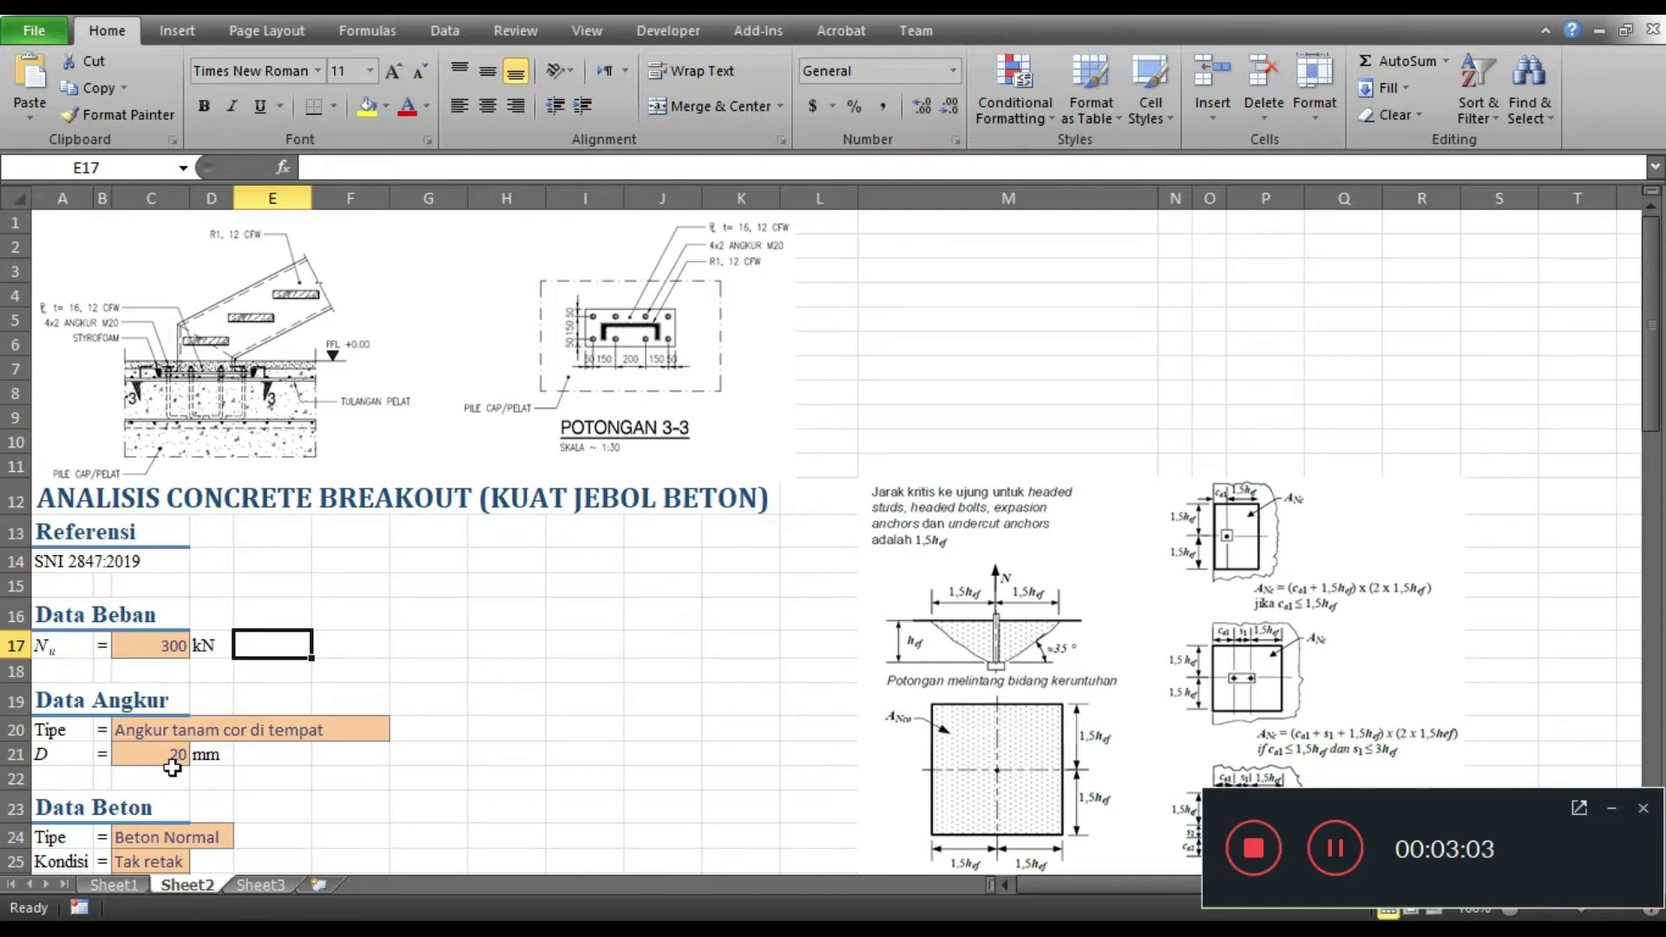
click(143, 755)
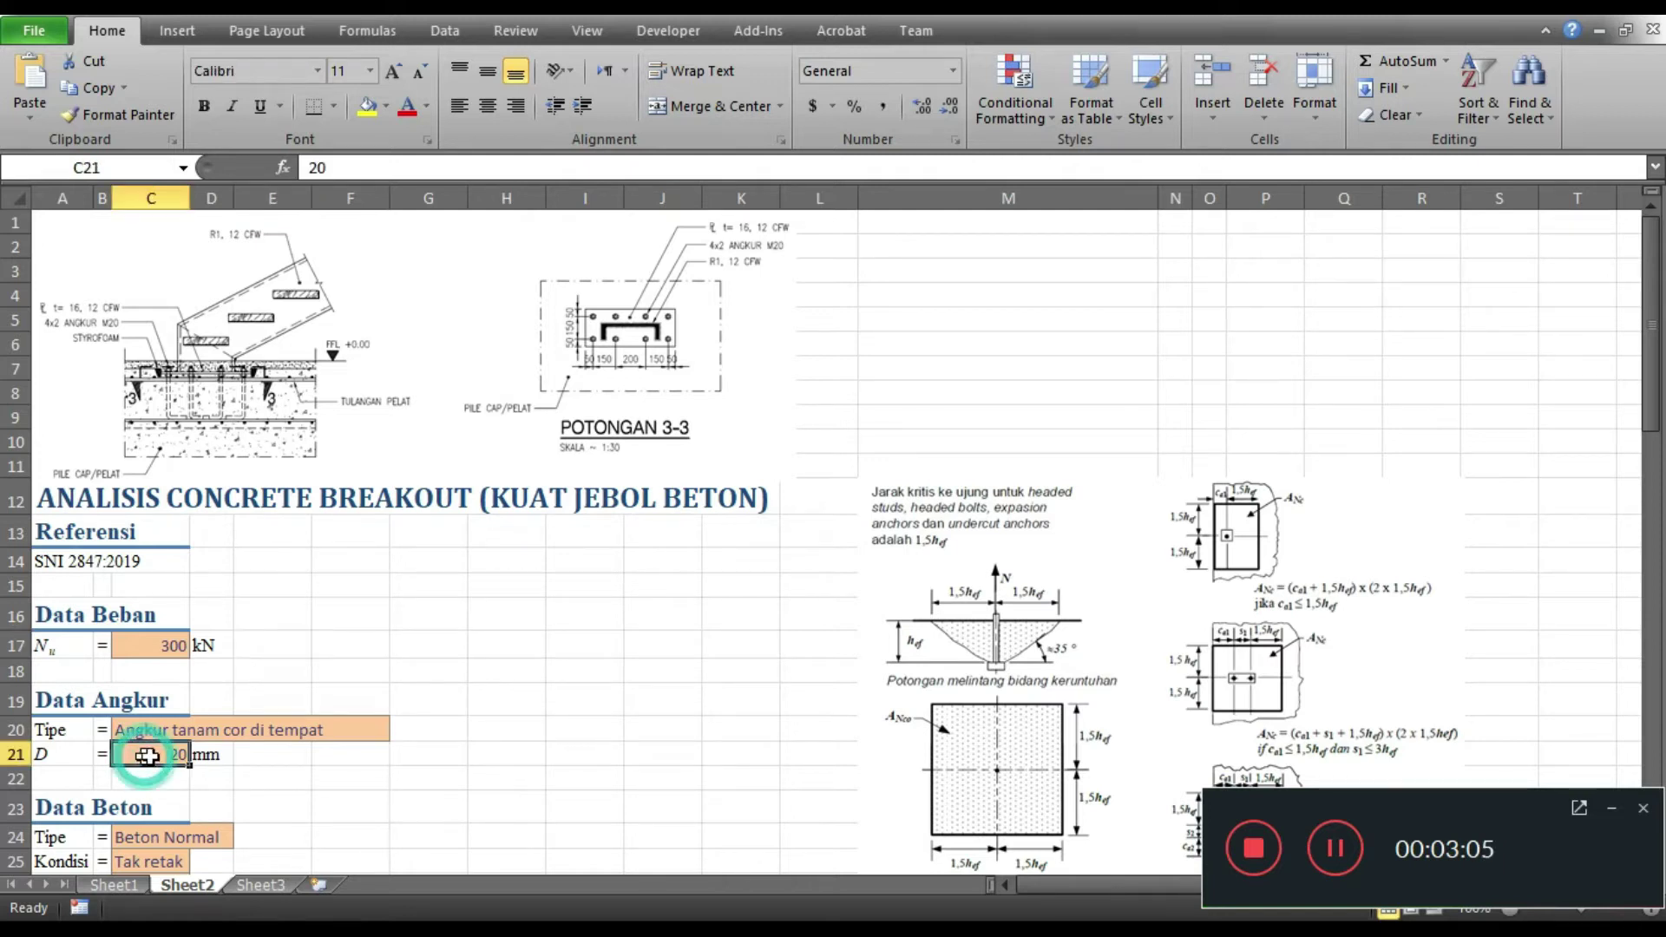
Examine the concrete condition in C25 and the compressive strength fc' in C26 of the Data Beton section
key(Down)
key(Down)
key(Down)
key(Down)
key(Down)
key(Down)
key(Down)
key(Down)
key(Down)
key(Down)
key(Down)
key(Down)
key(Down)
key(Down)
key(Down)
key(Down)
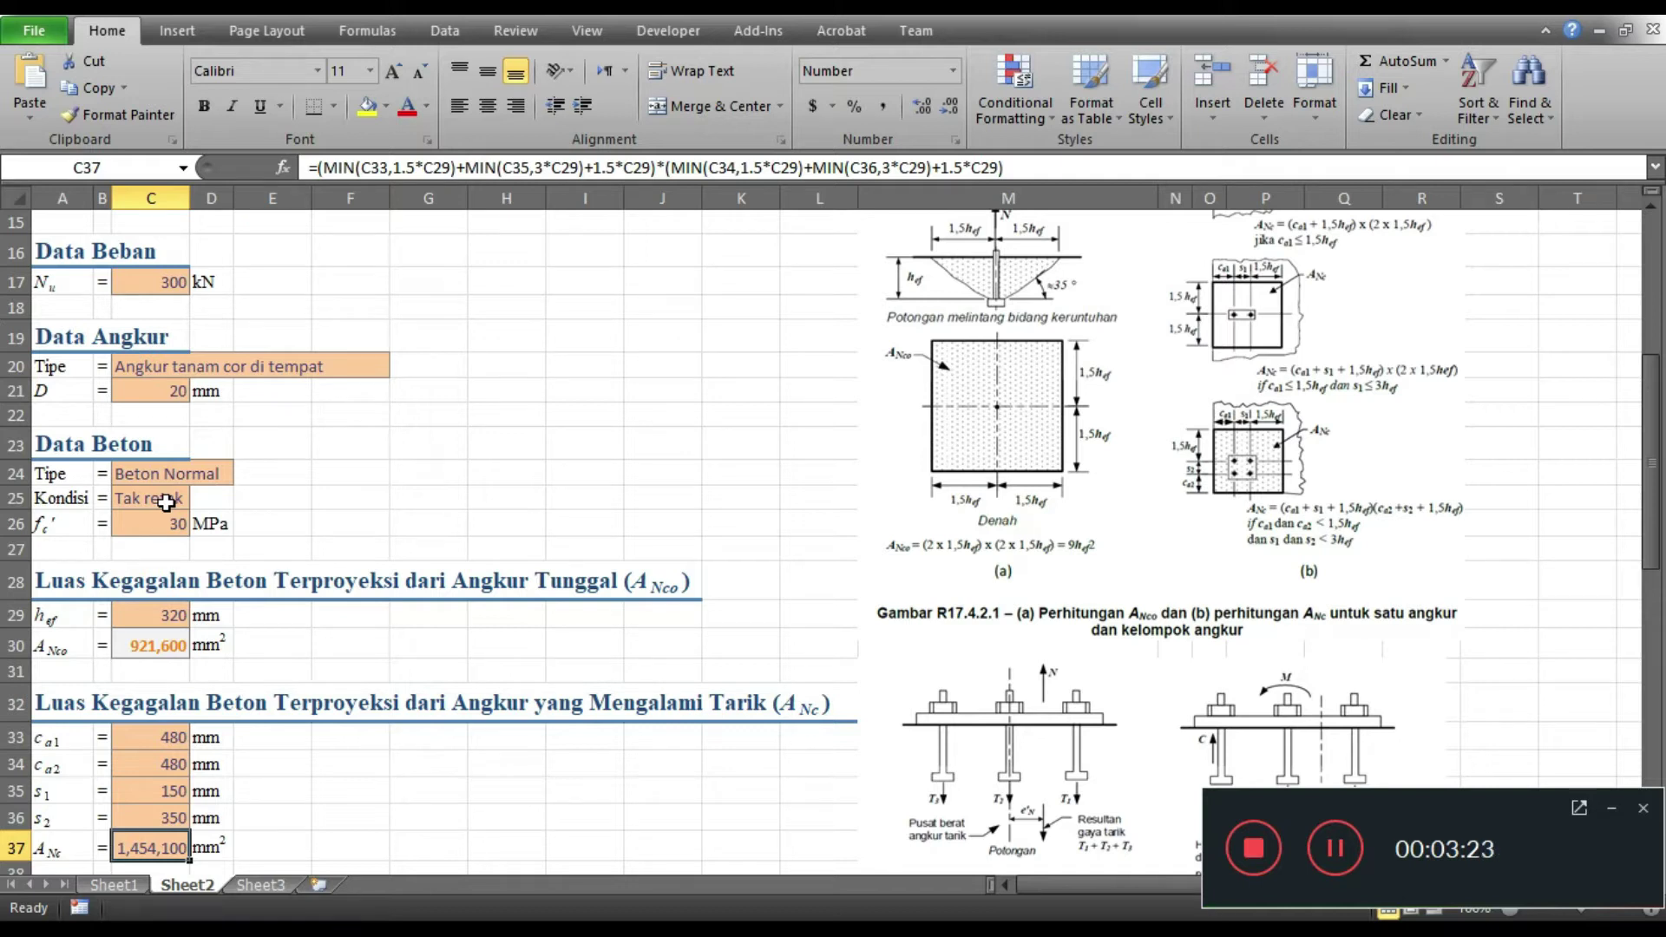
click(207, 501)
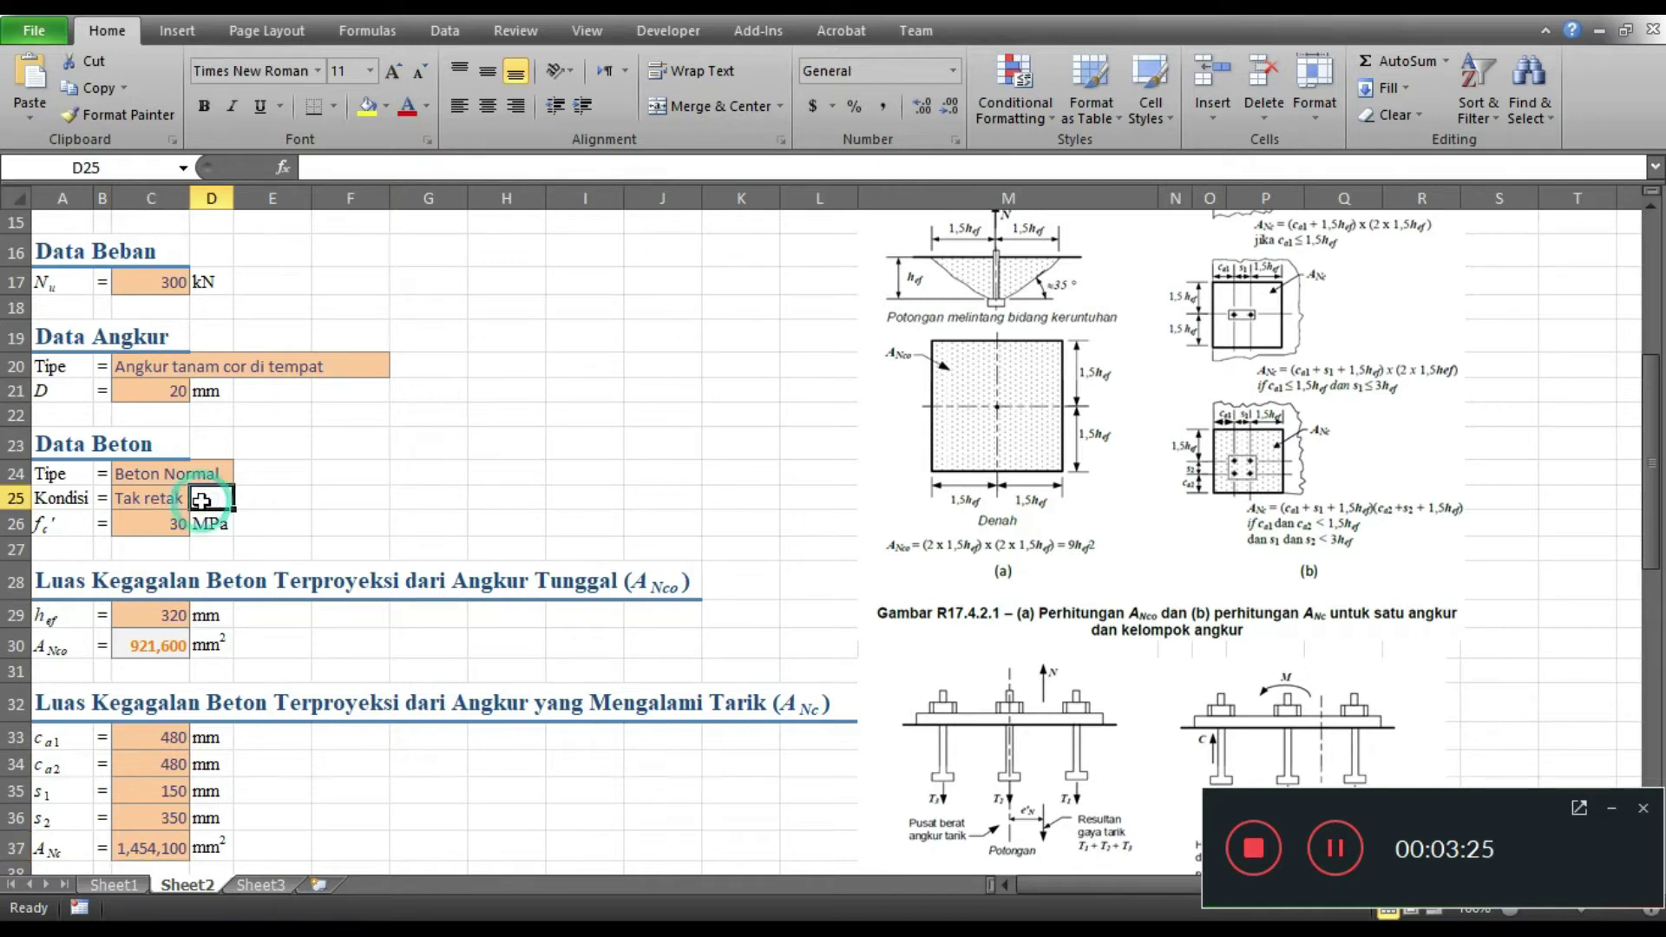
click(156, 498)
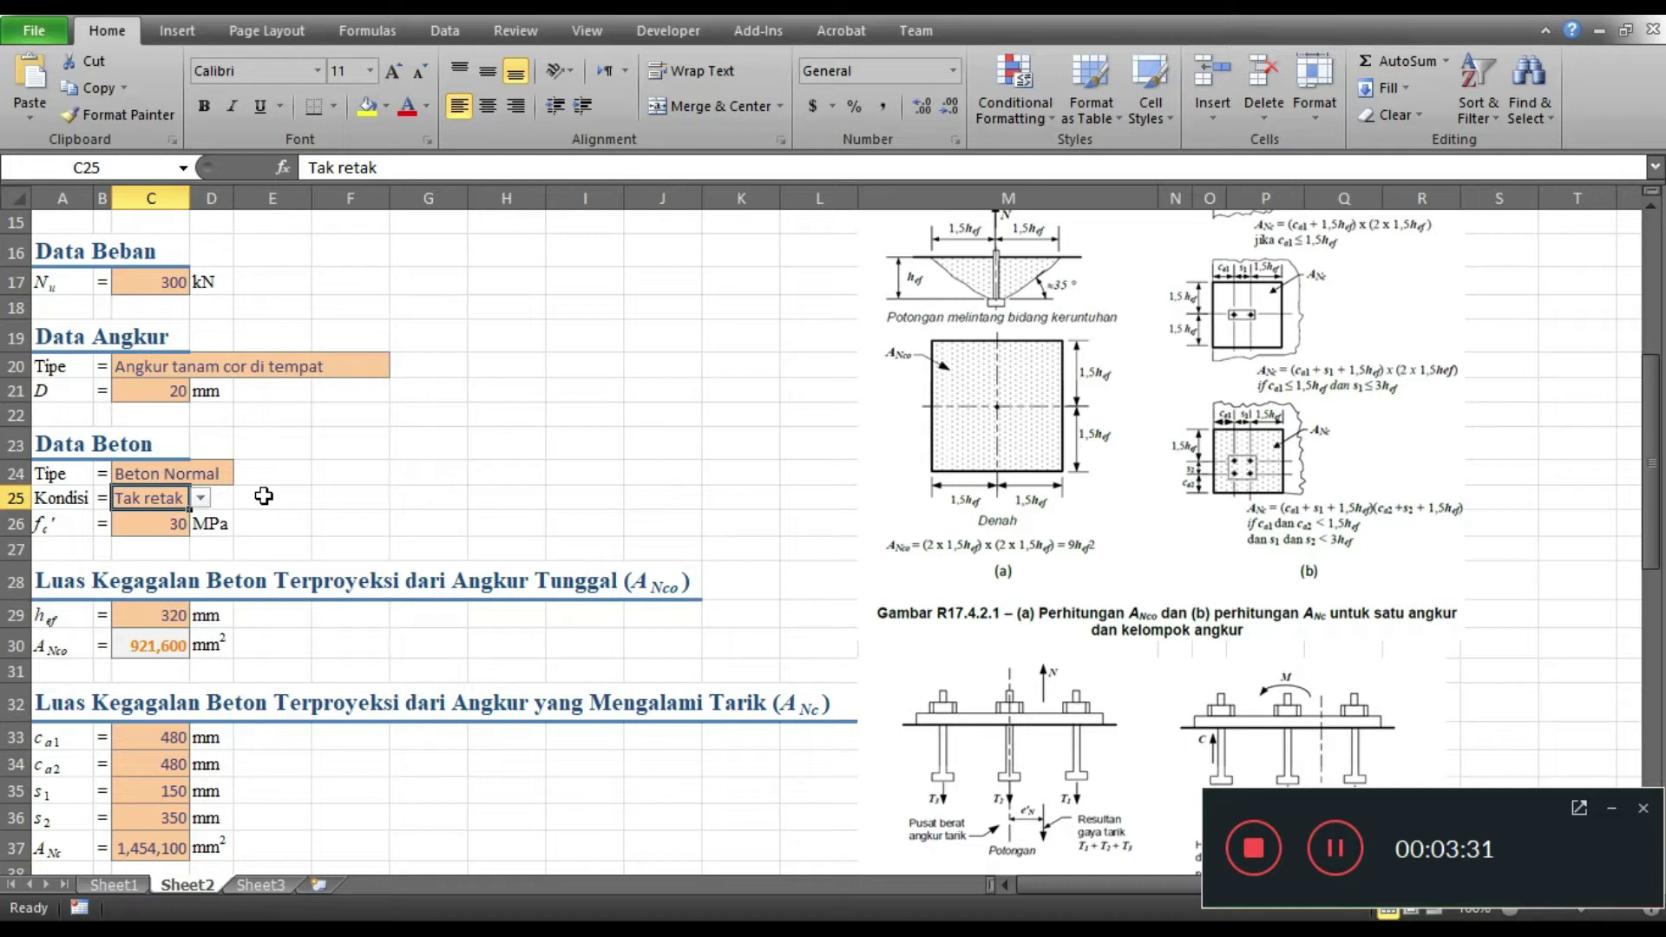
click(167, 526)
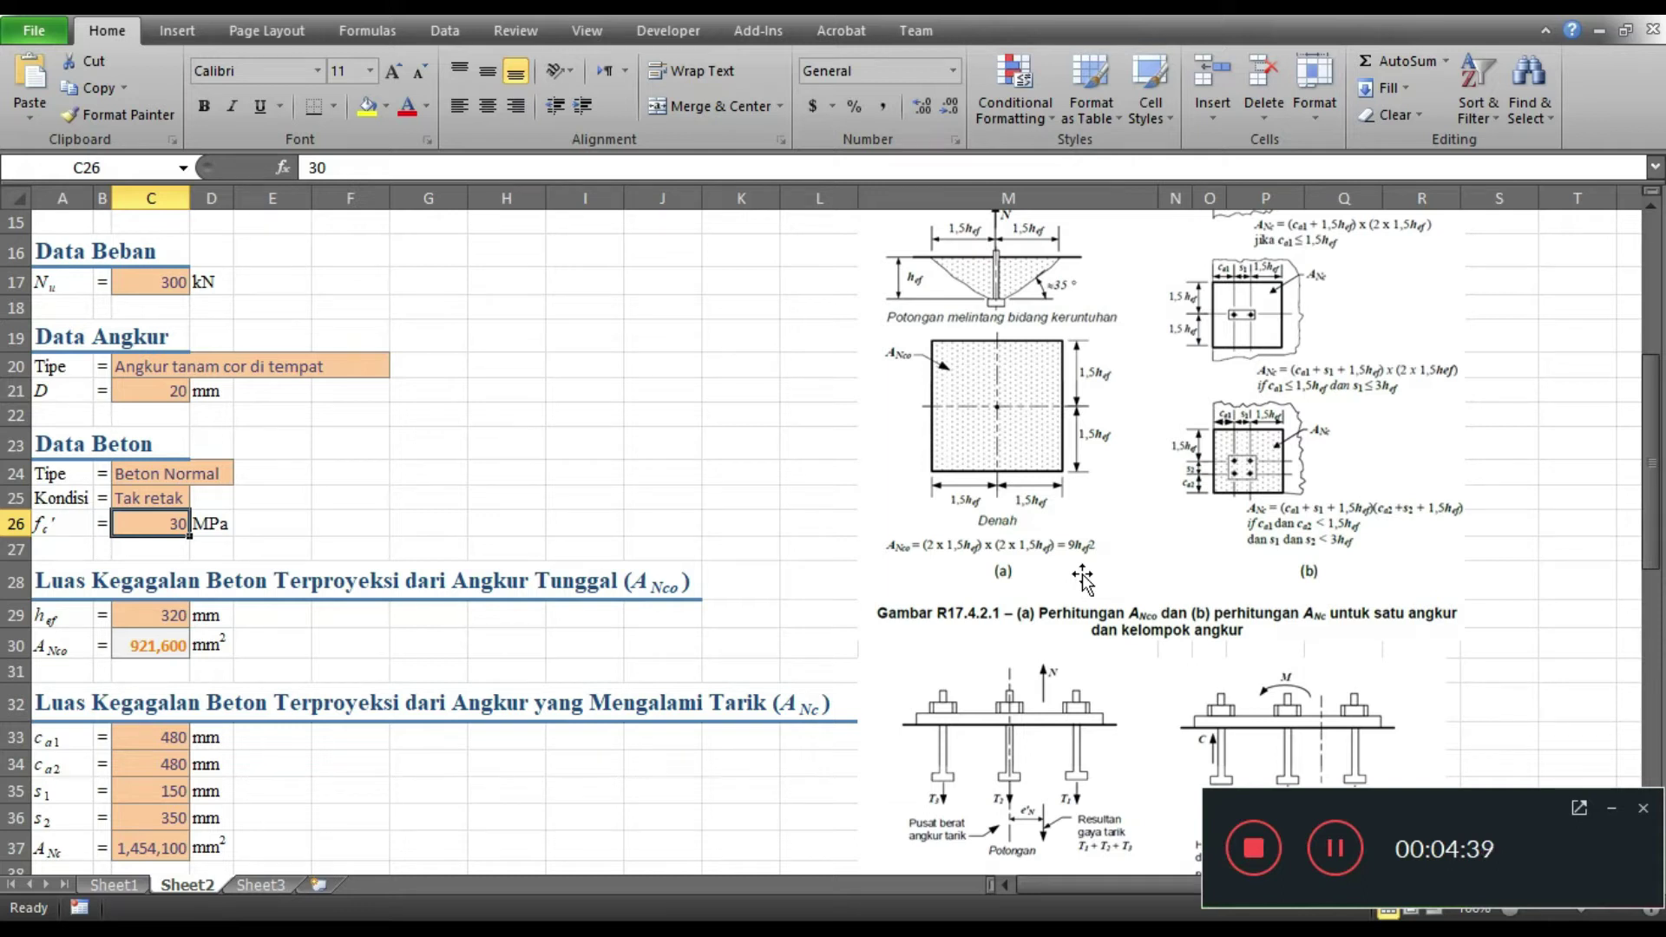
Review the single-anchor projected failure area section (ANco) and go back up column E to the rows above the analysis title
click(292, 640)
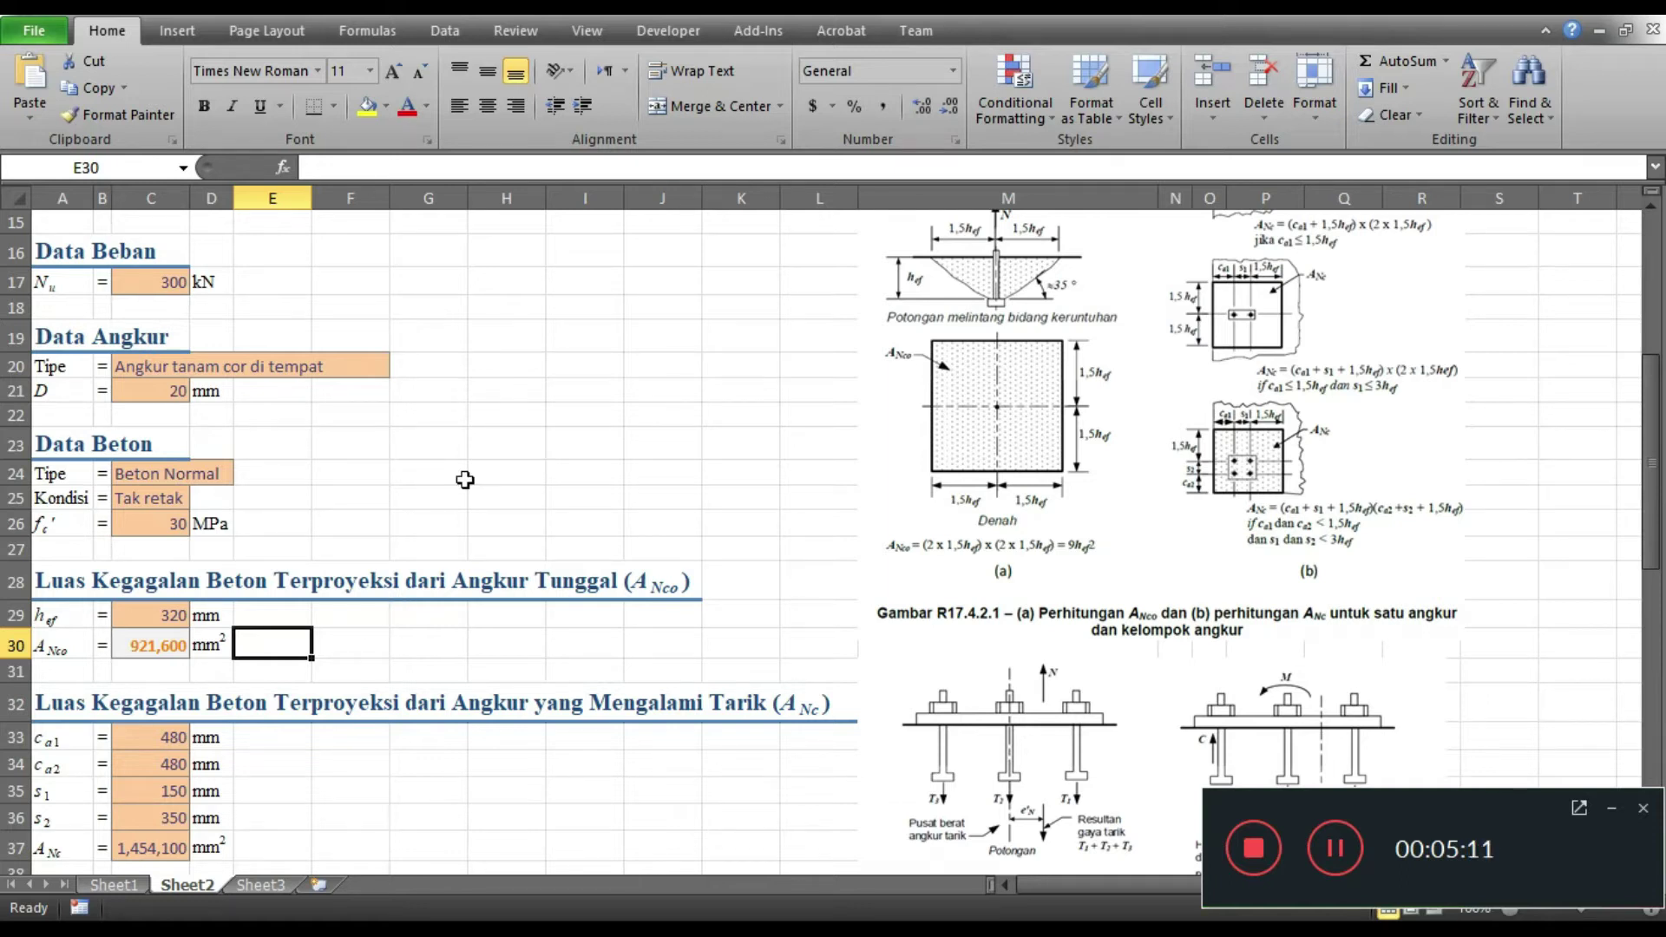
key(Up)
key(Up)
key(Up)
key(Up)
key(Up)
key(Up)
key(Up)
key(Up)
key(Up)
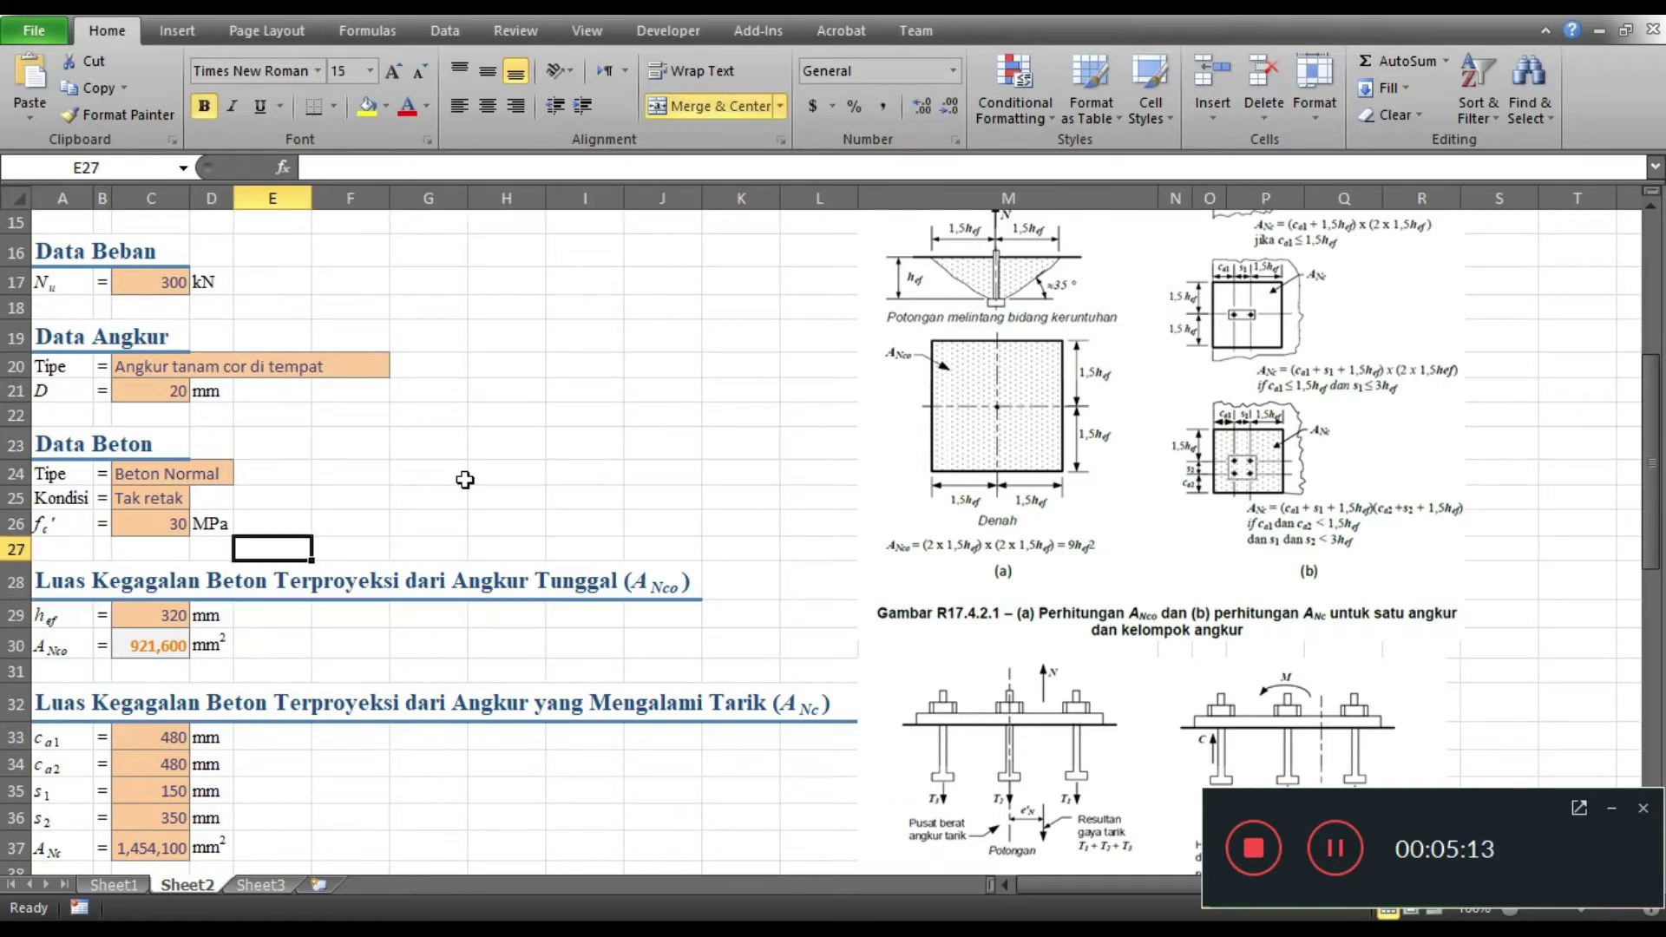
key(Up)
key(Up)
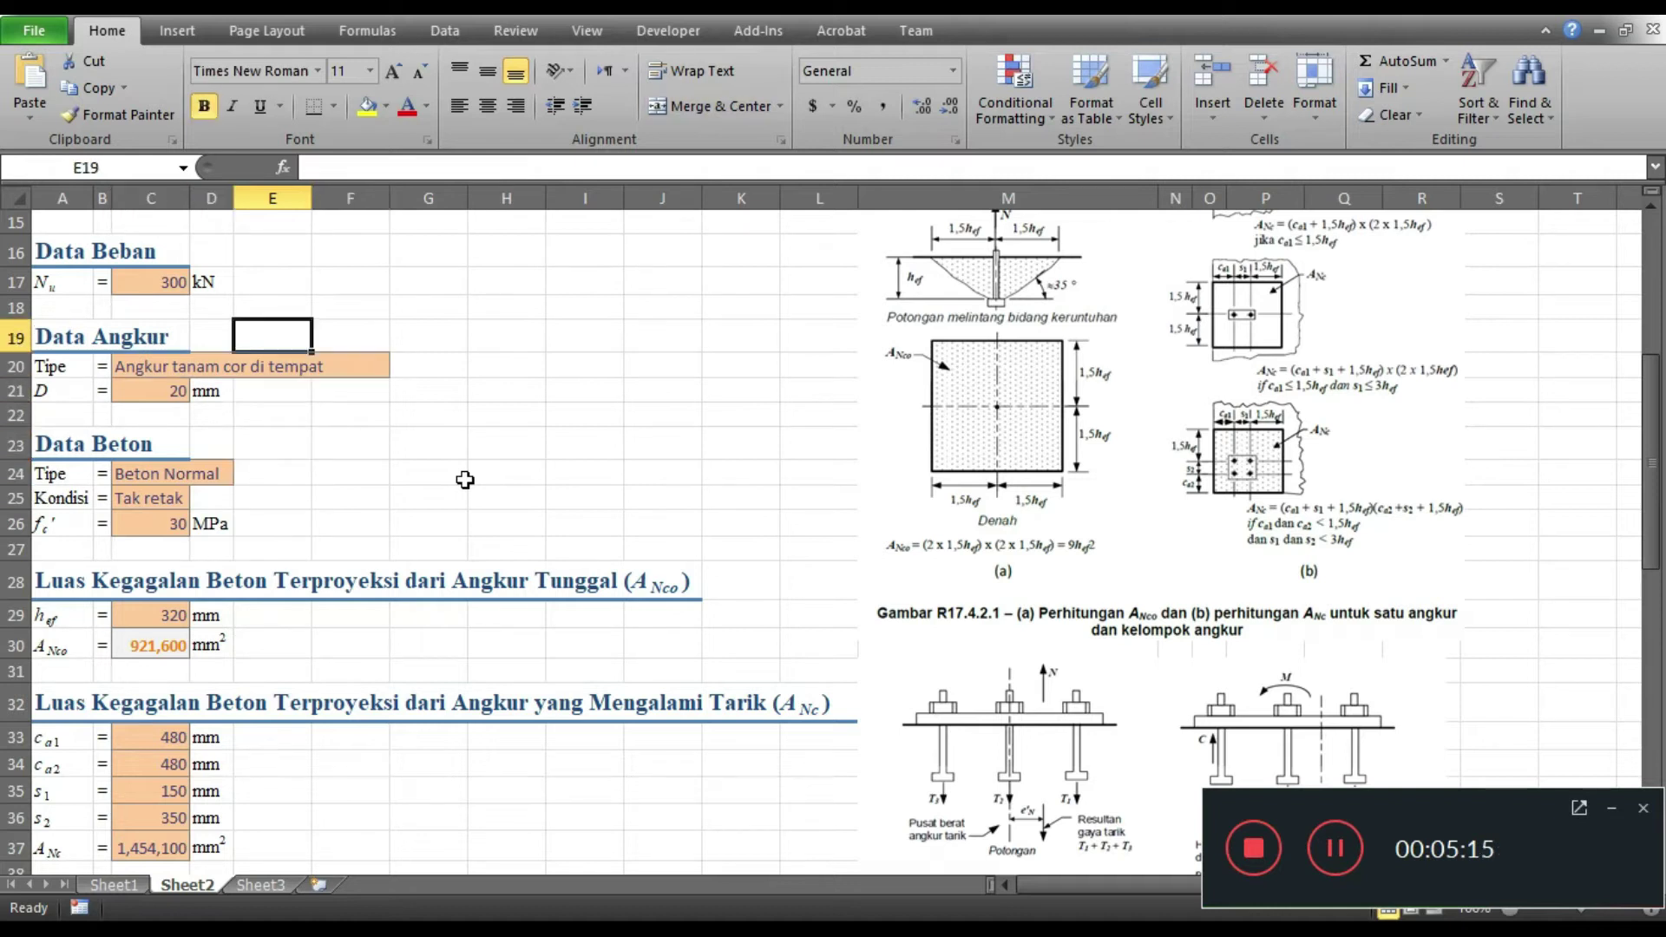
key(Up)
key(Up)
key(Up)
key(Up)
key(Up)
key(Up)
key(Up)
key(Up)
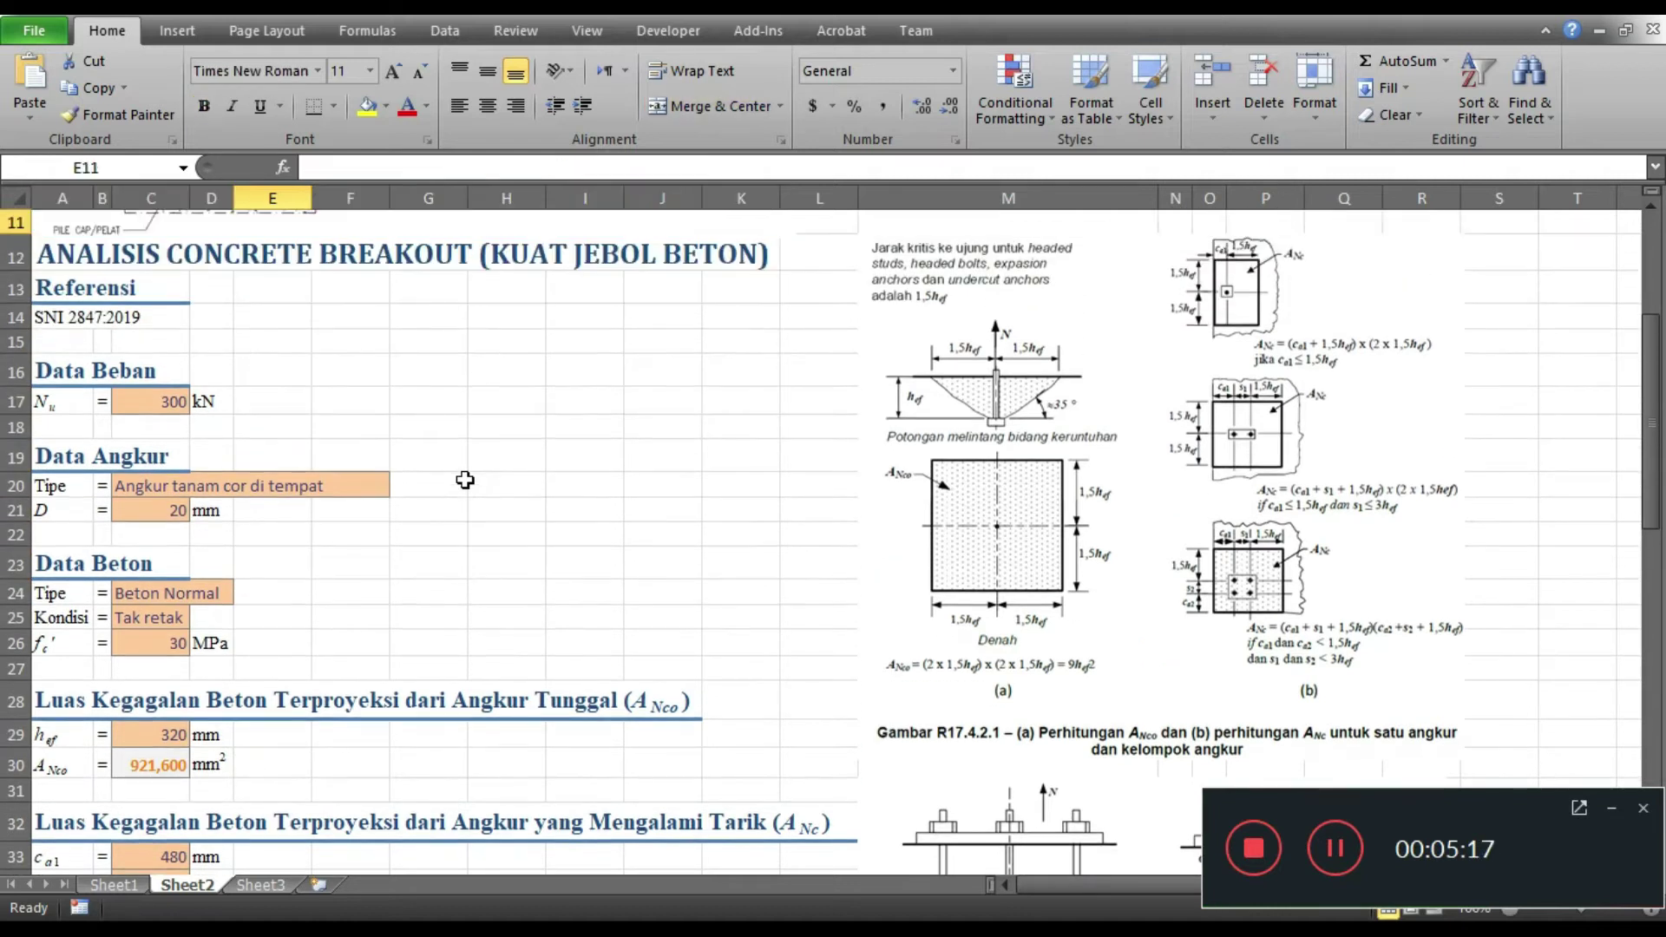
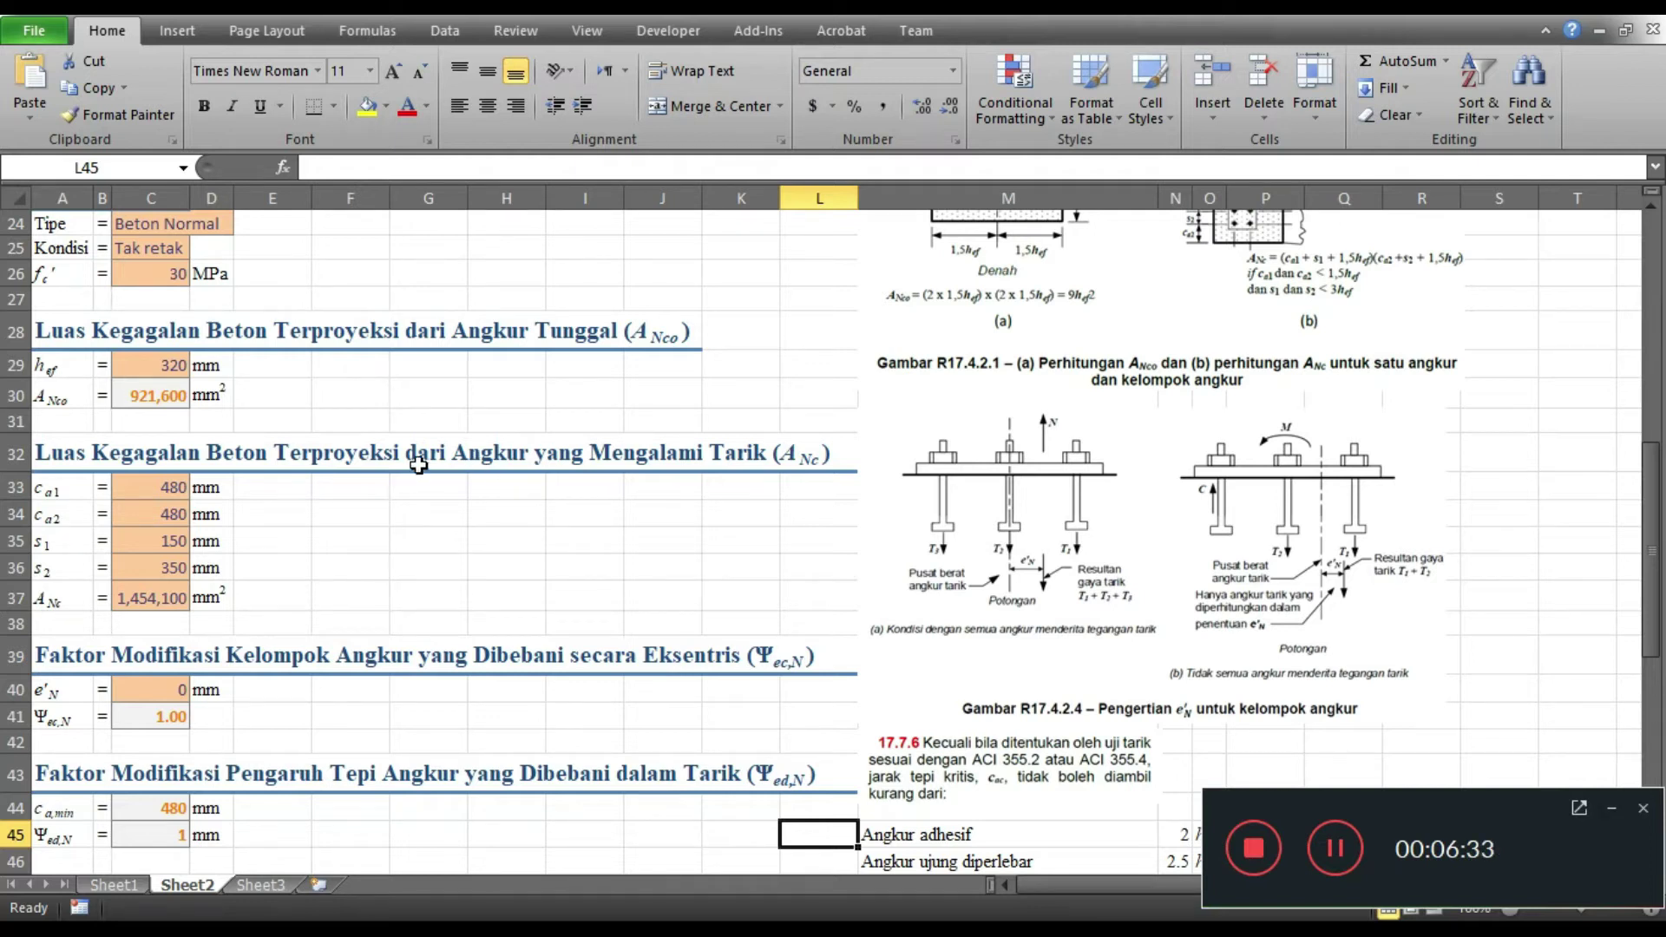
Inspect the edge distances, anchor spacings and the group projected area formula ANc in C33 to C37
click(177, 497)
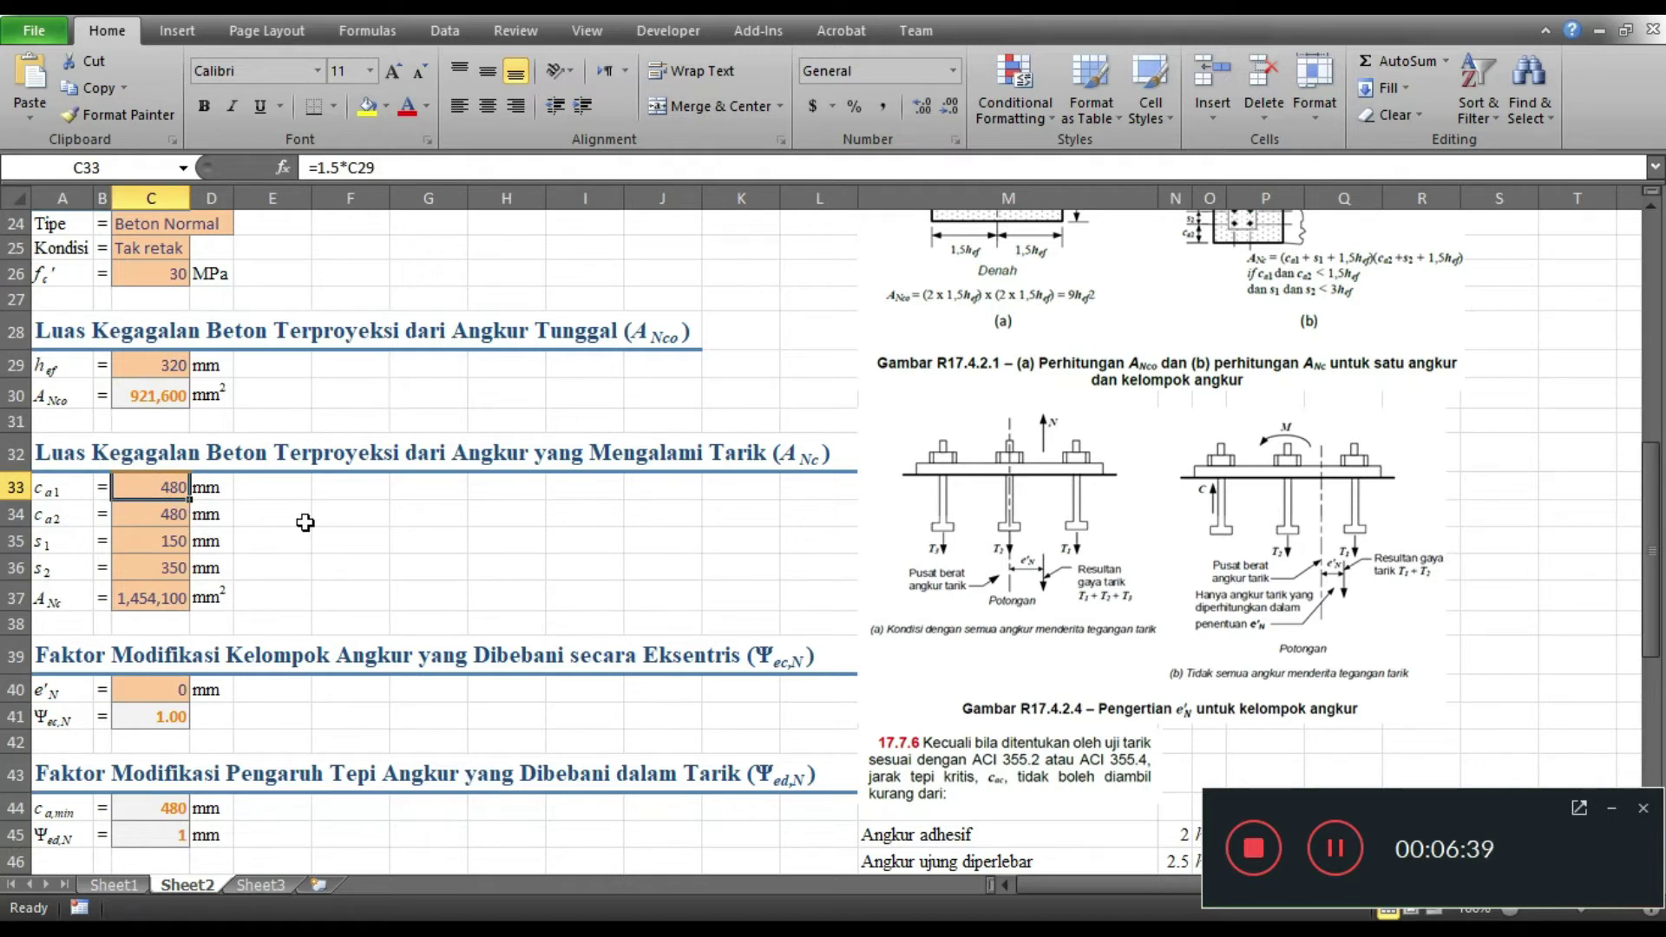
key(Down)
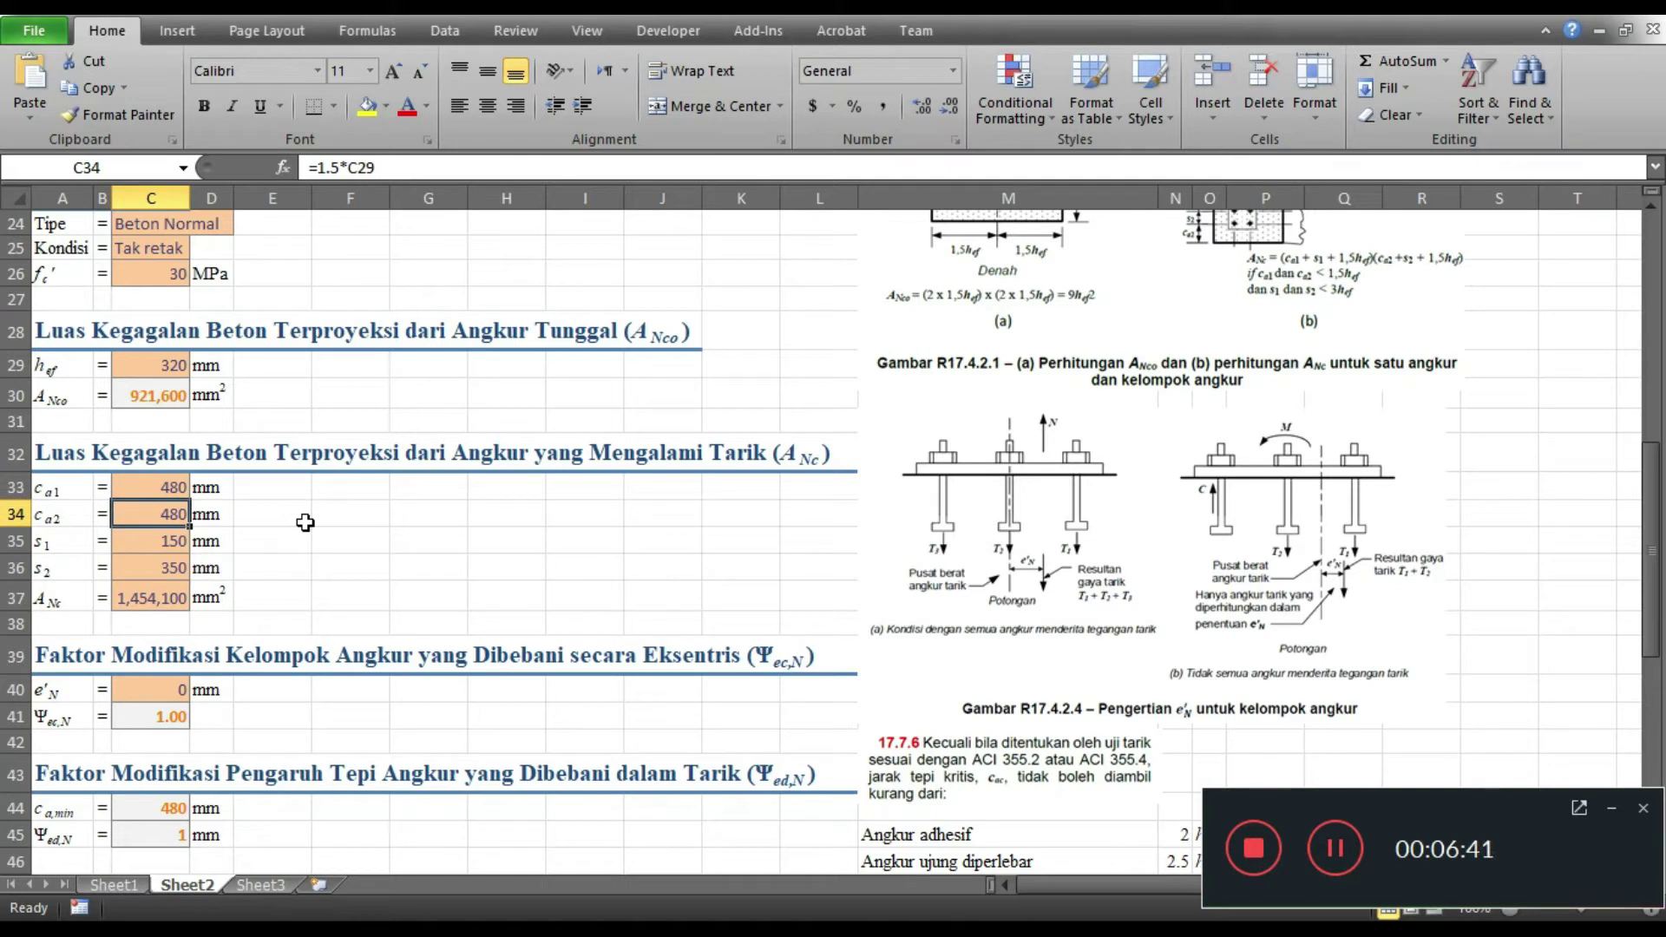
key(Down)
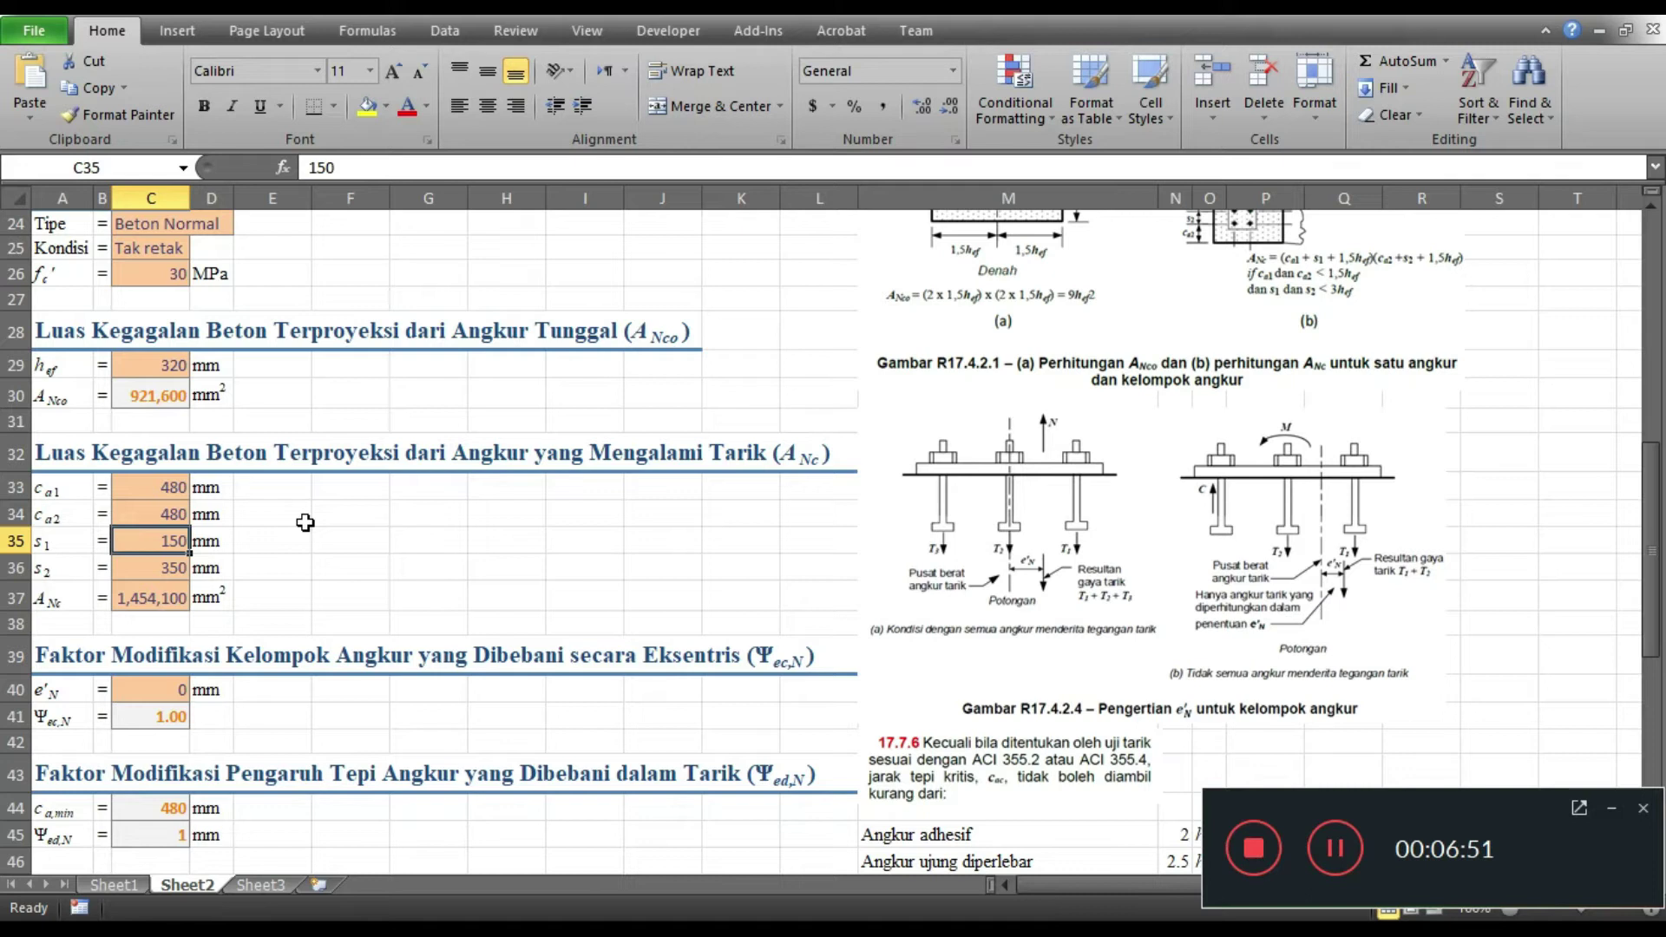
key(Down)
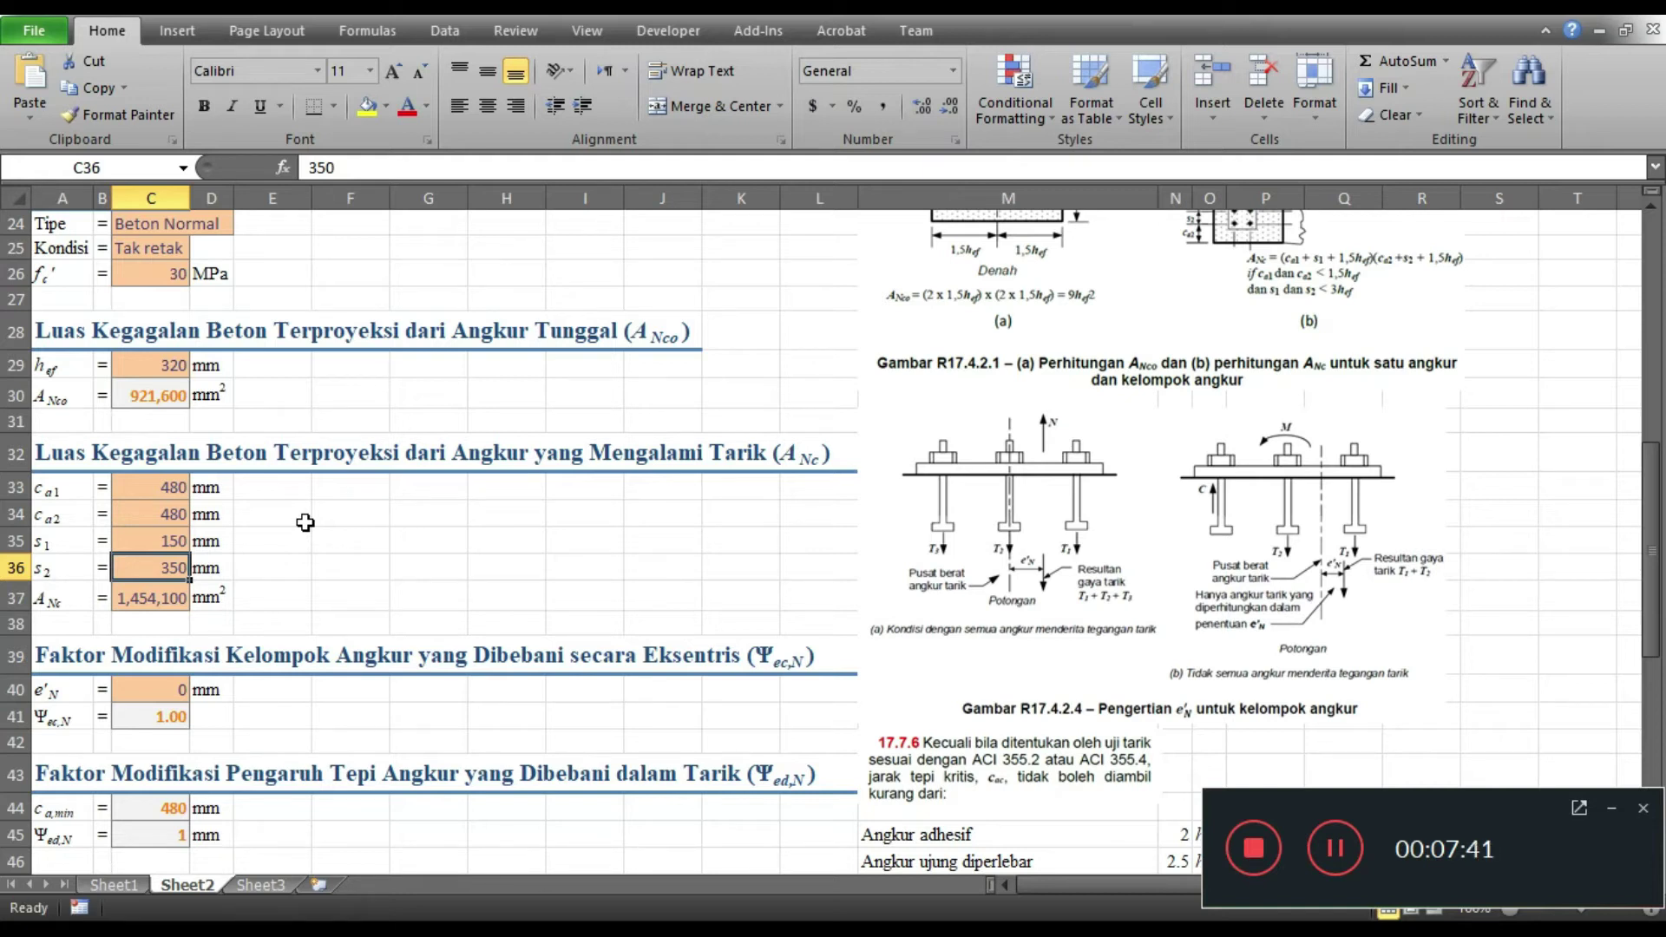
key(Down)
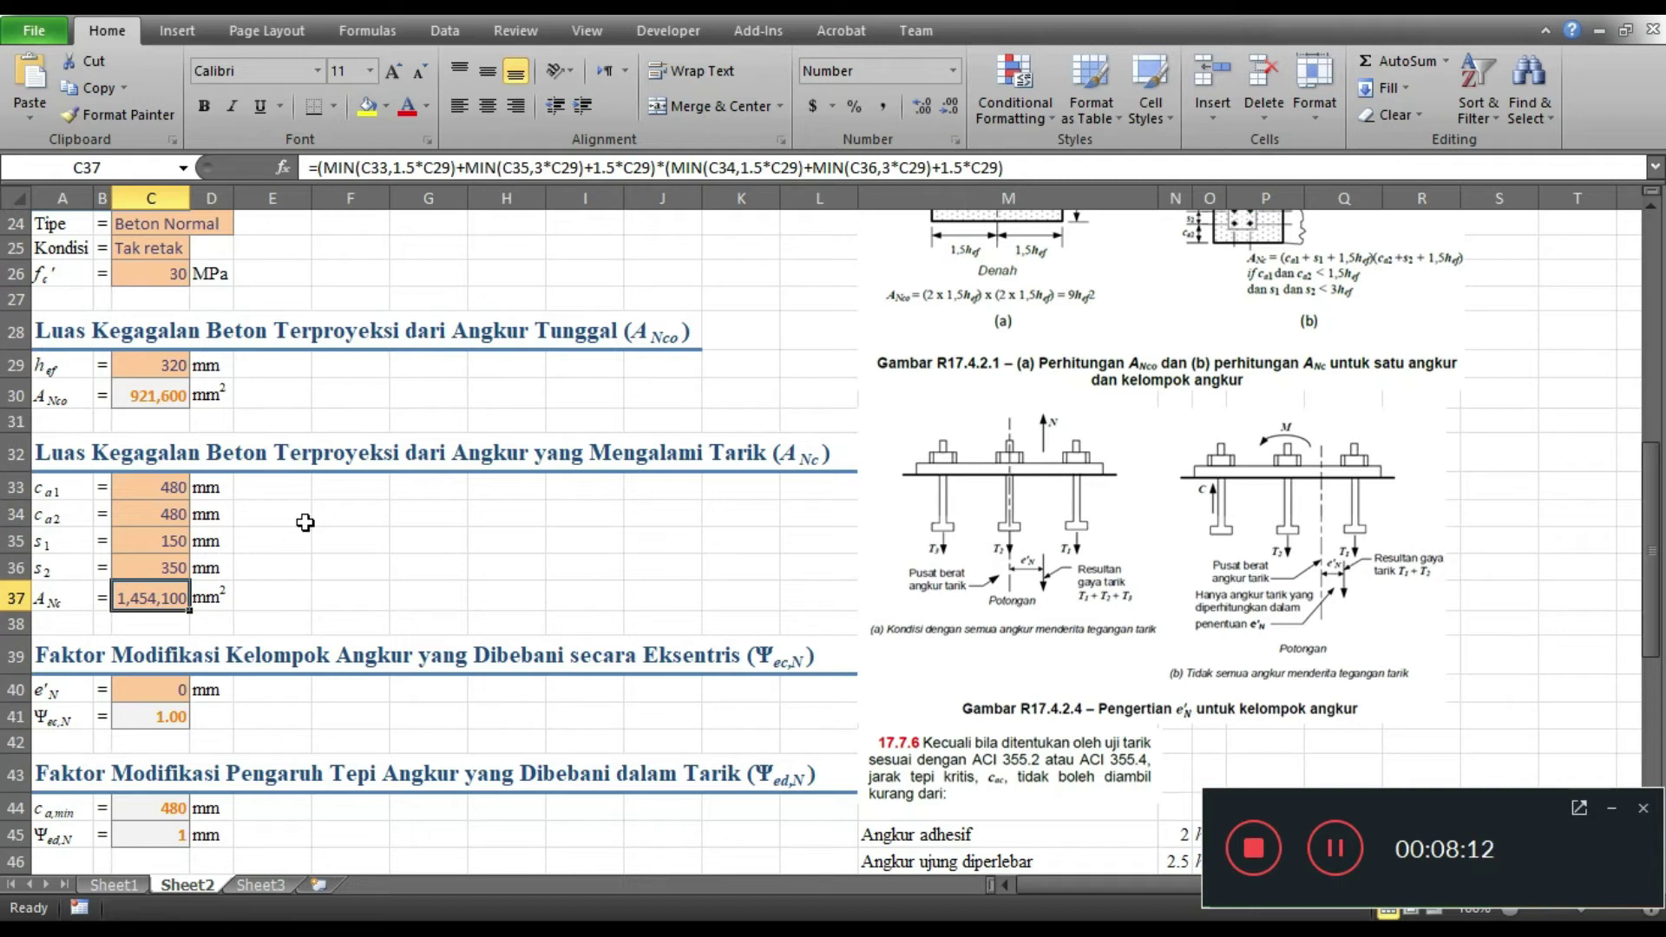
Inspect the eccentricity e'N in C40 and the Ψec,N eccentric loading factor formula in C41
key(Down)
key(Down)
key(Down)
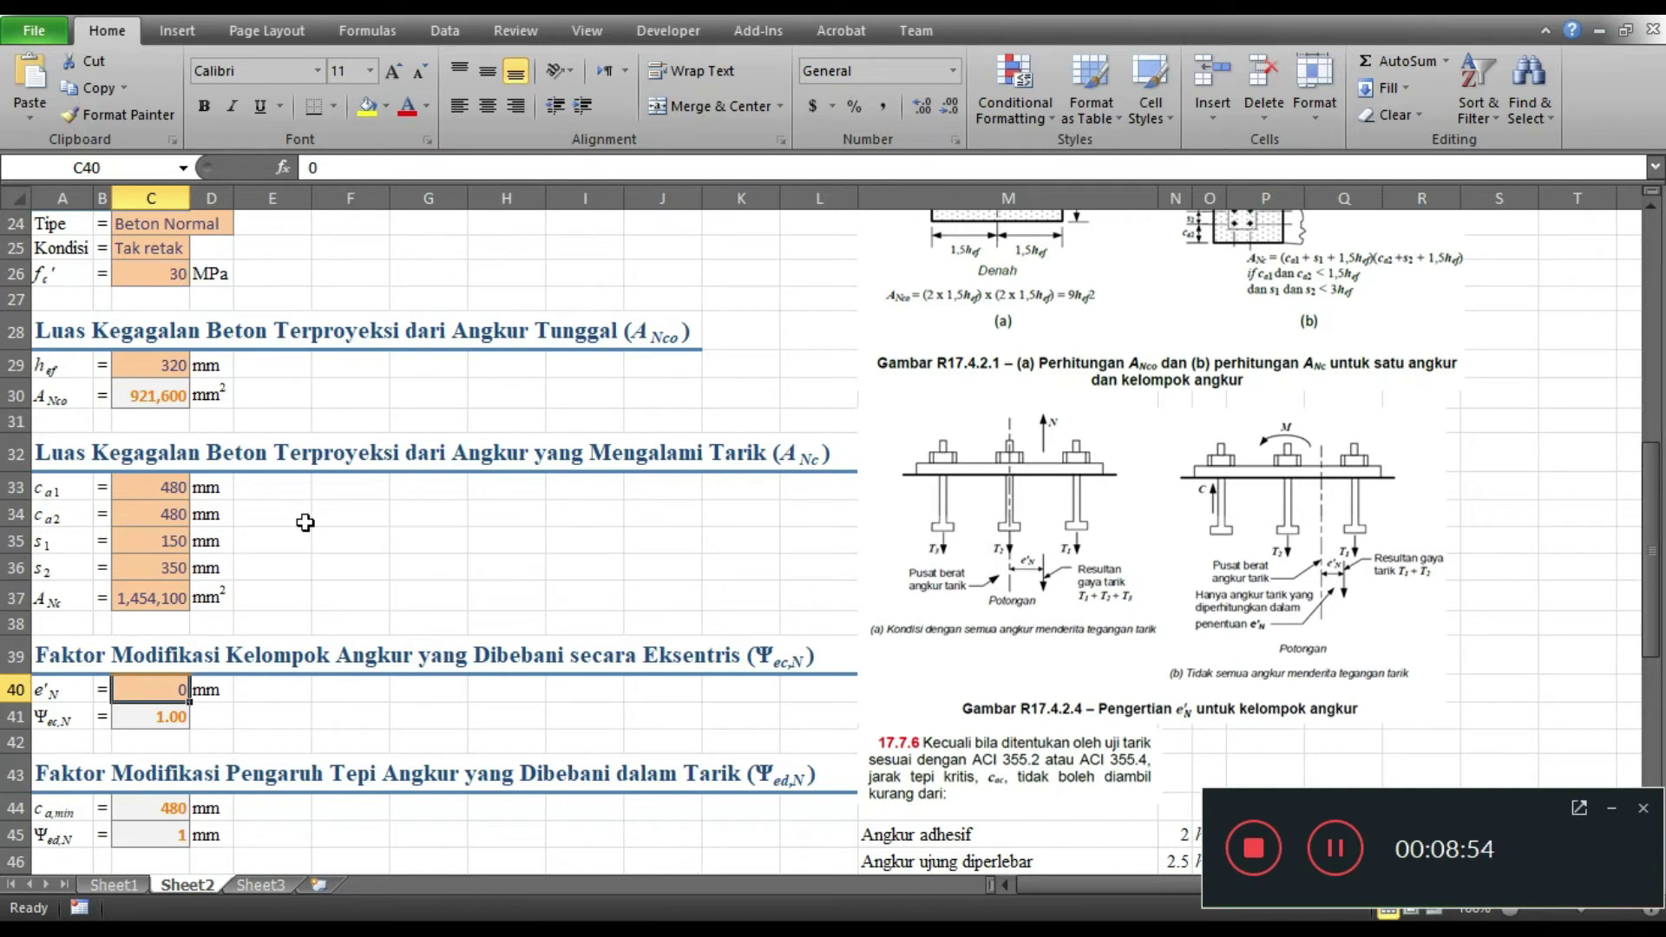
key(Down)
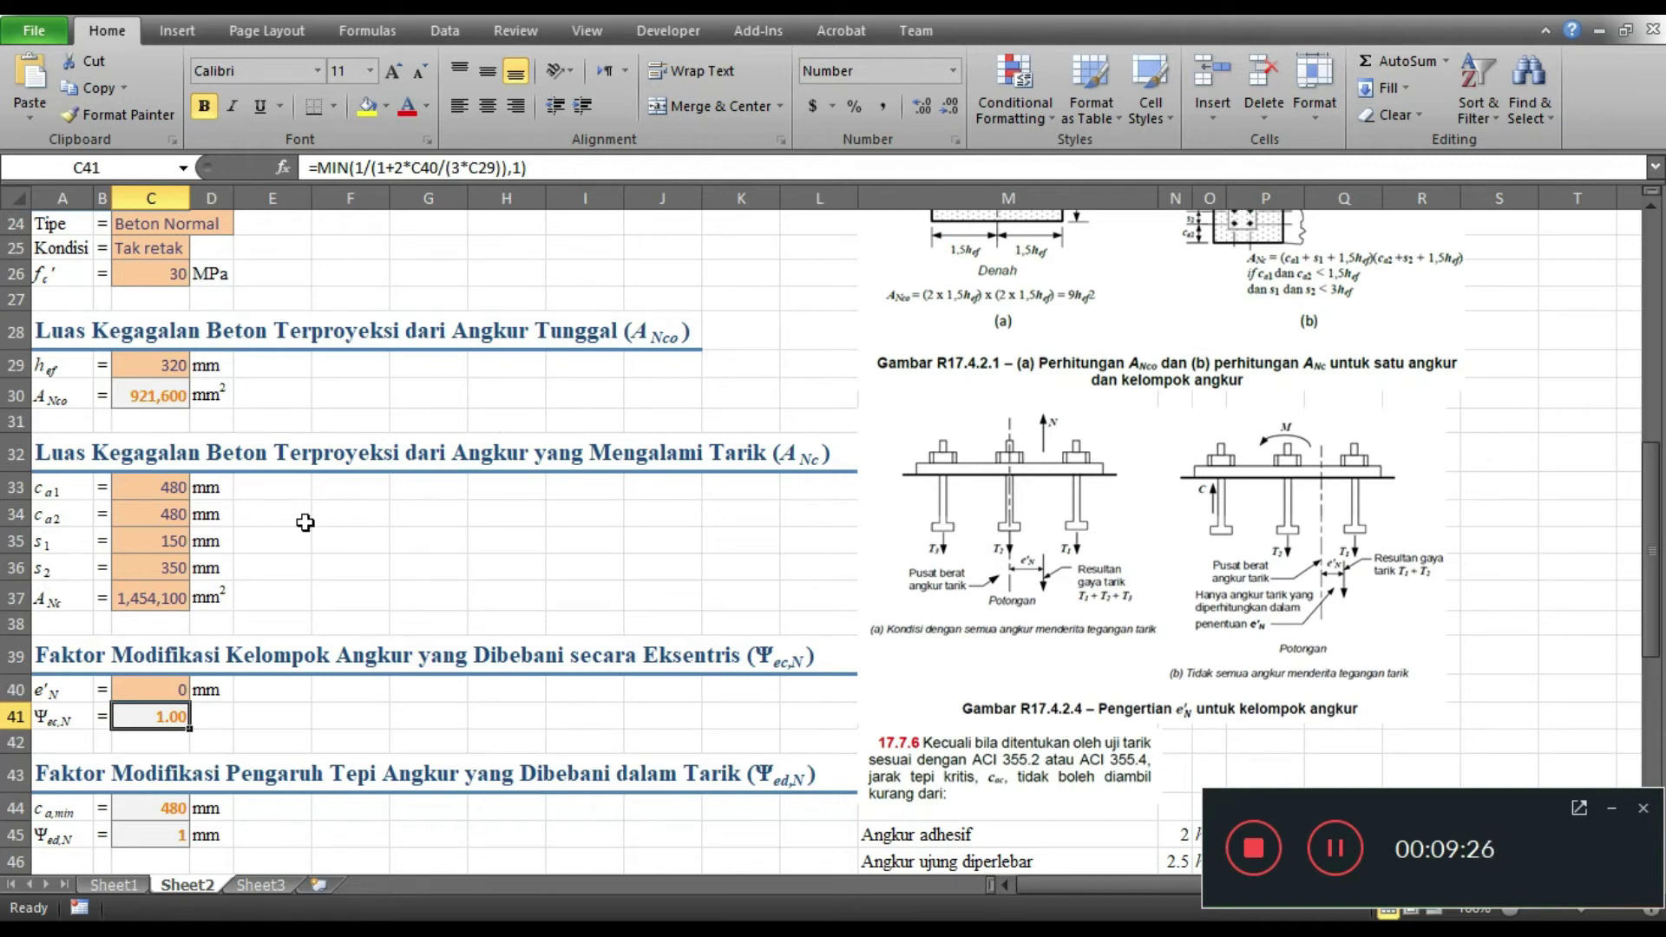
Look through the modification factor sections down to Nb and inspect the minimum edge distance formula in C44
key(Down)
key(Down)
key(Down)
key(Down)
key(Down)
key(Down)
key(Down)
key(Down)
key(Down)
key(Down)
key(Down)
key(Down)
key(Down)
key(Down)
key(Down)
key(Down)
key(Down)
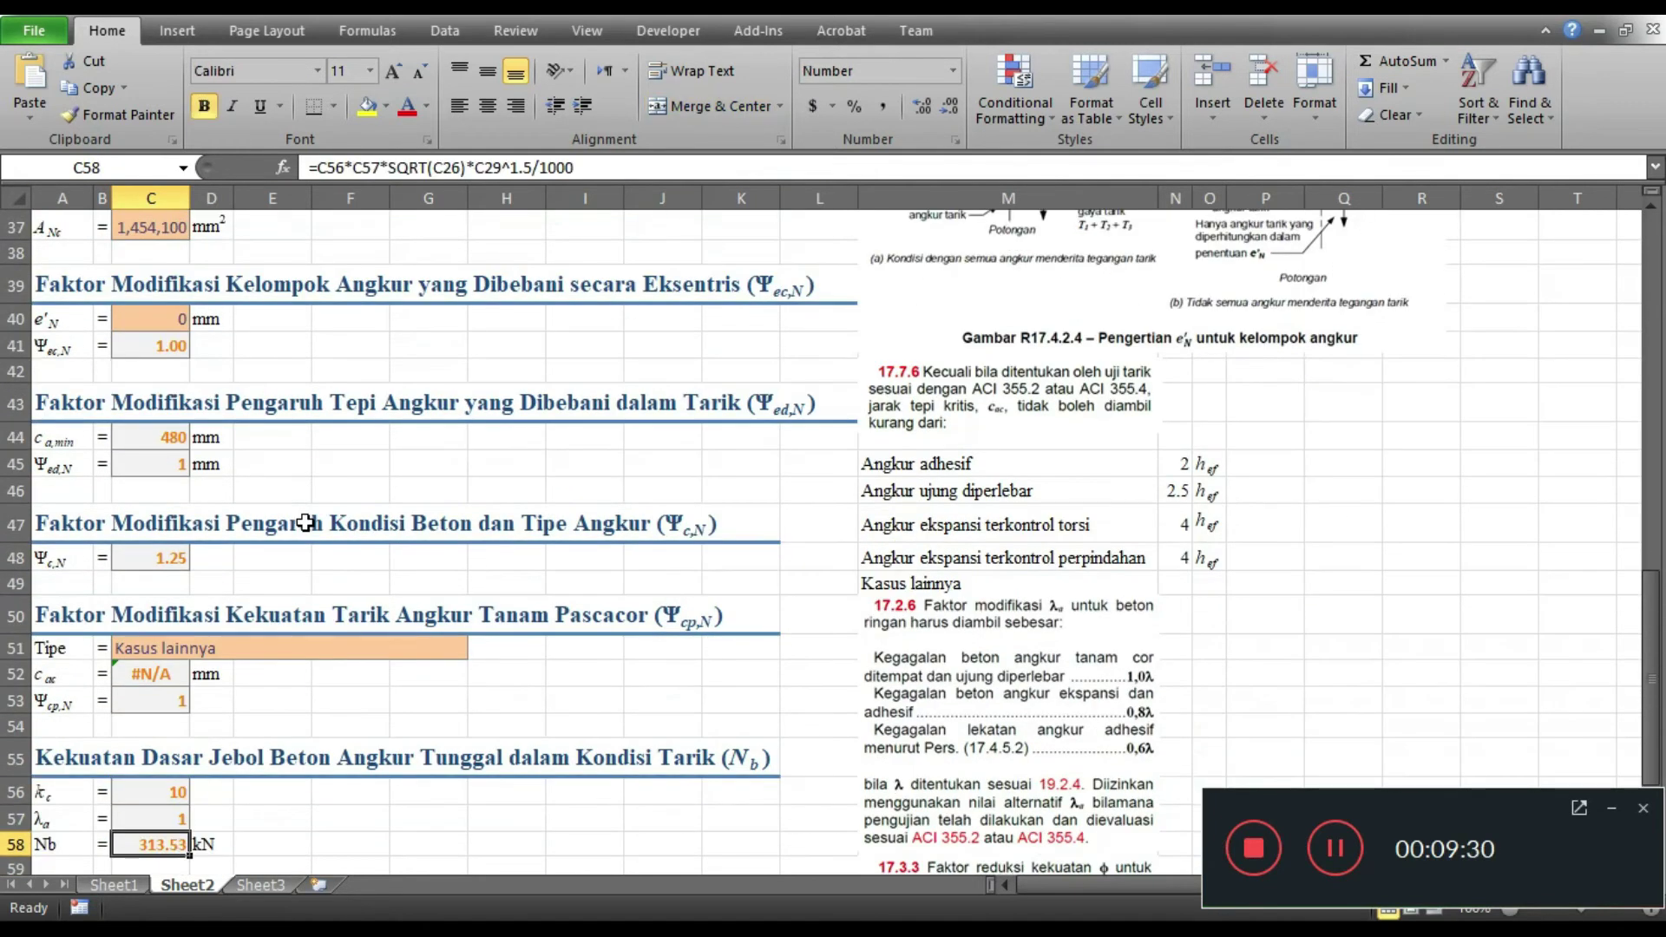
key(Up)
key(Up)
key(Up)
key(Up)
key(Up)
key(Up)
key(Up)
key(Up)
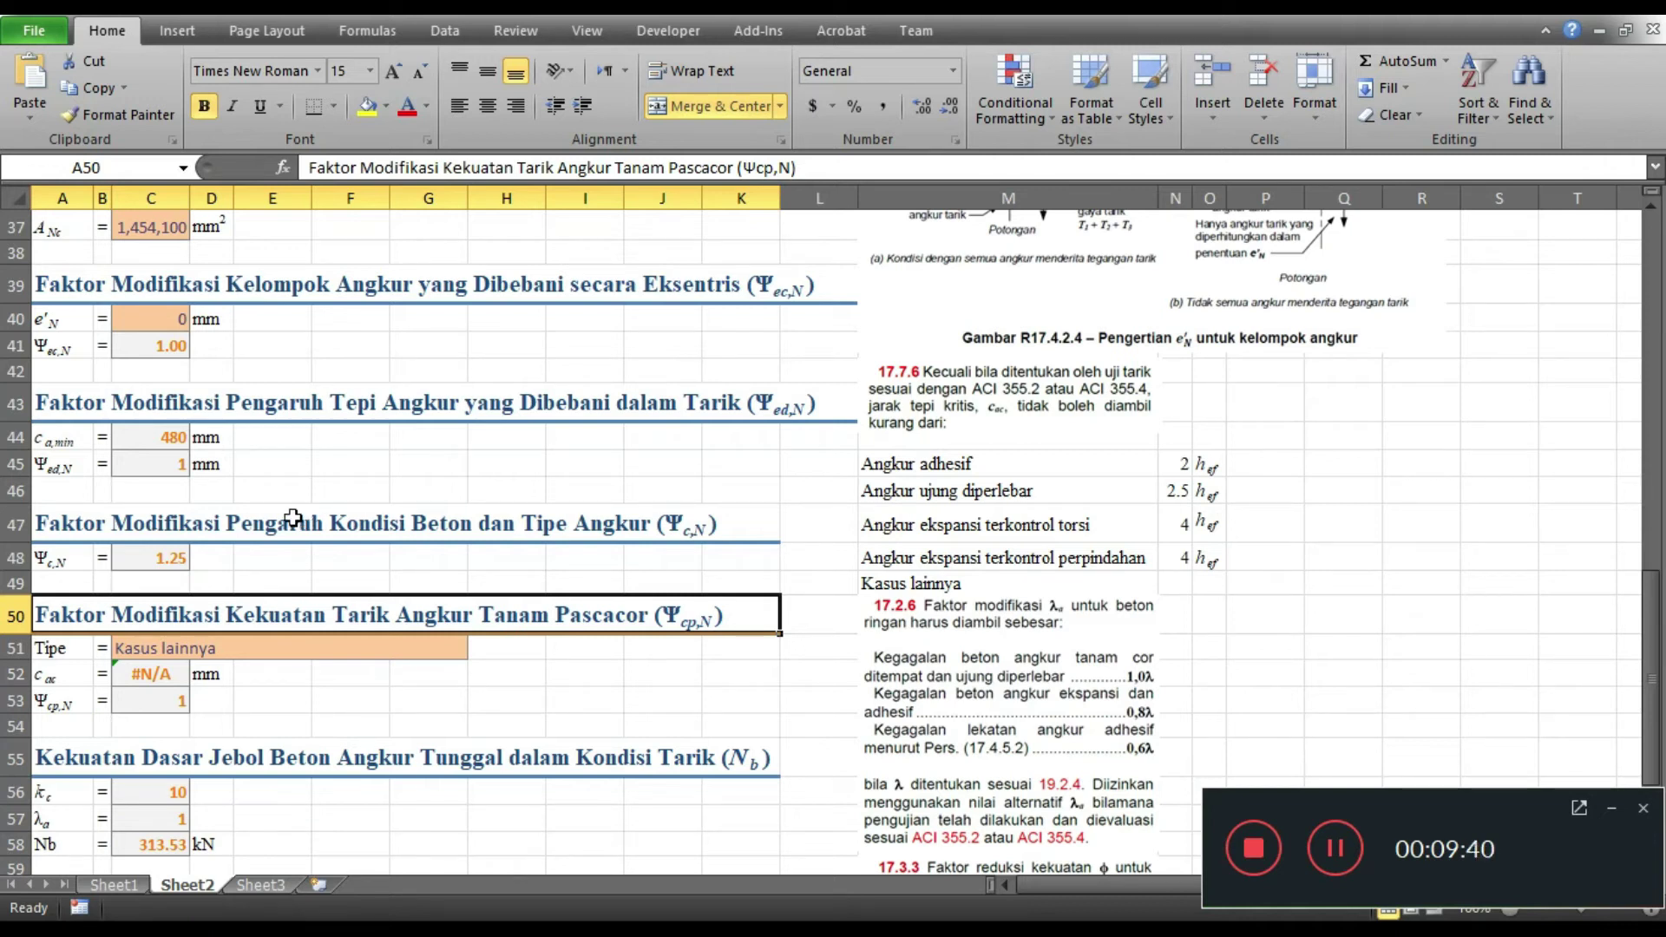
click(262, 441)
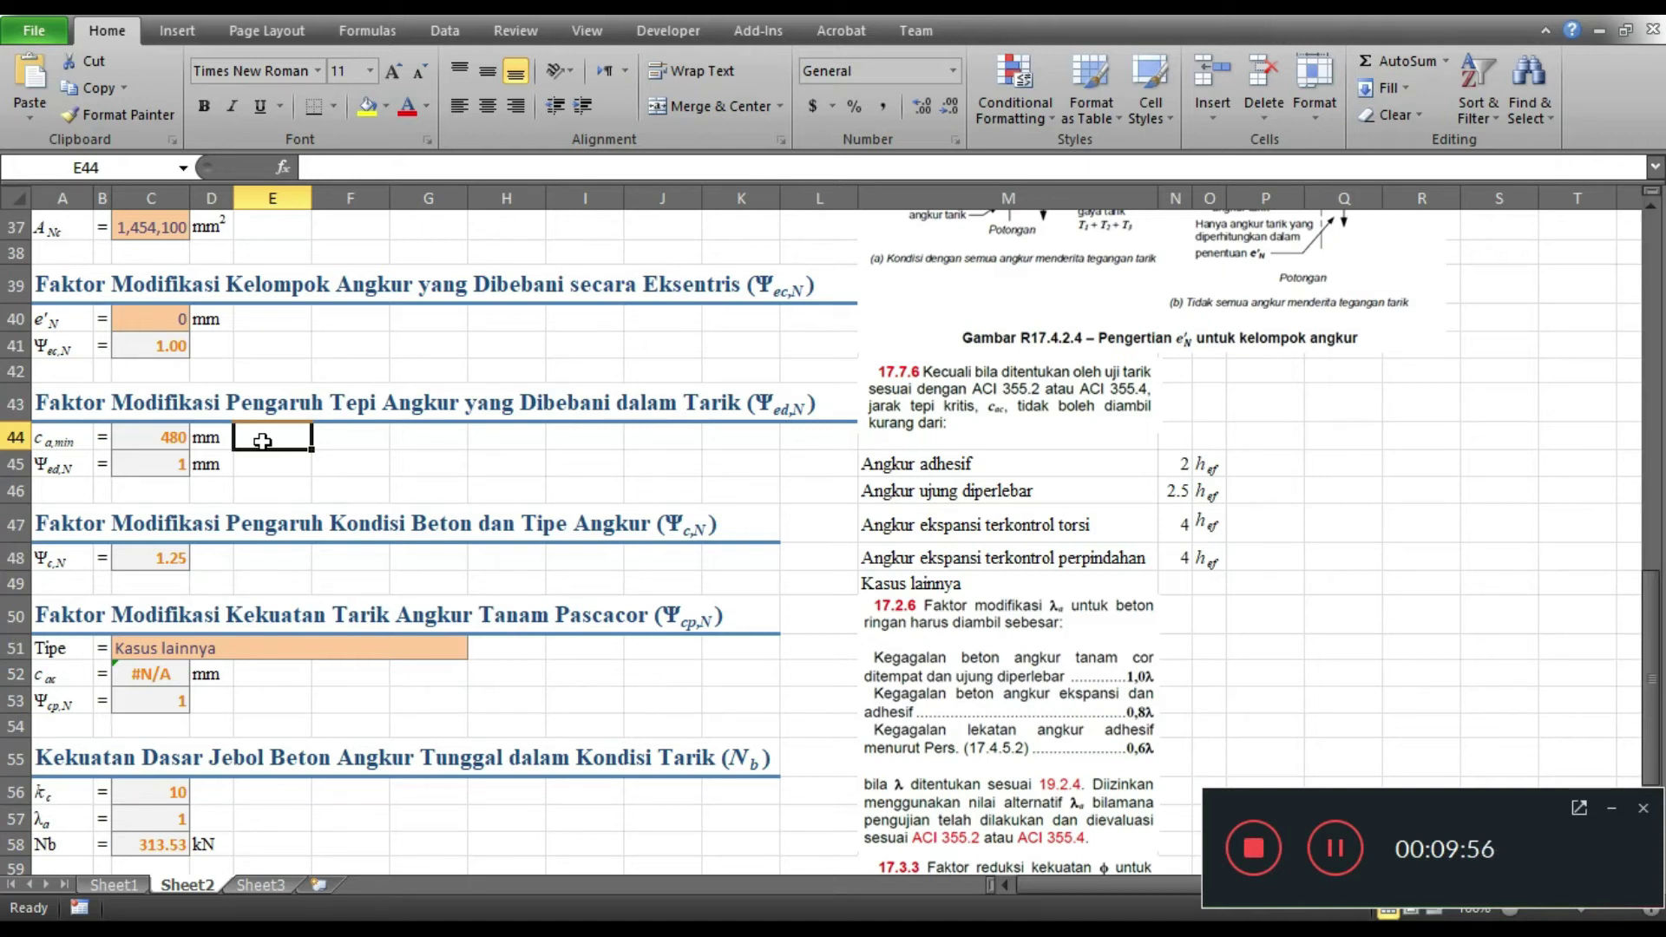
key(Left)
key(Left)
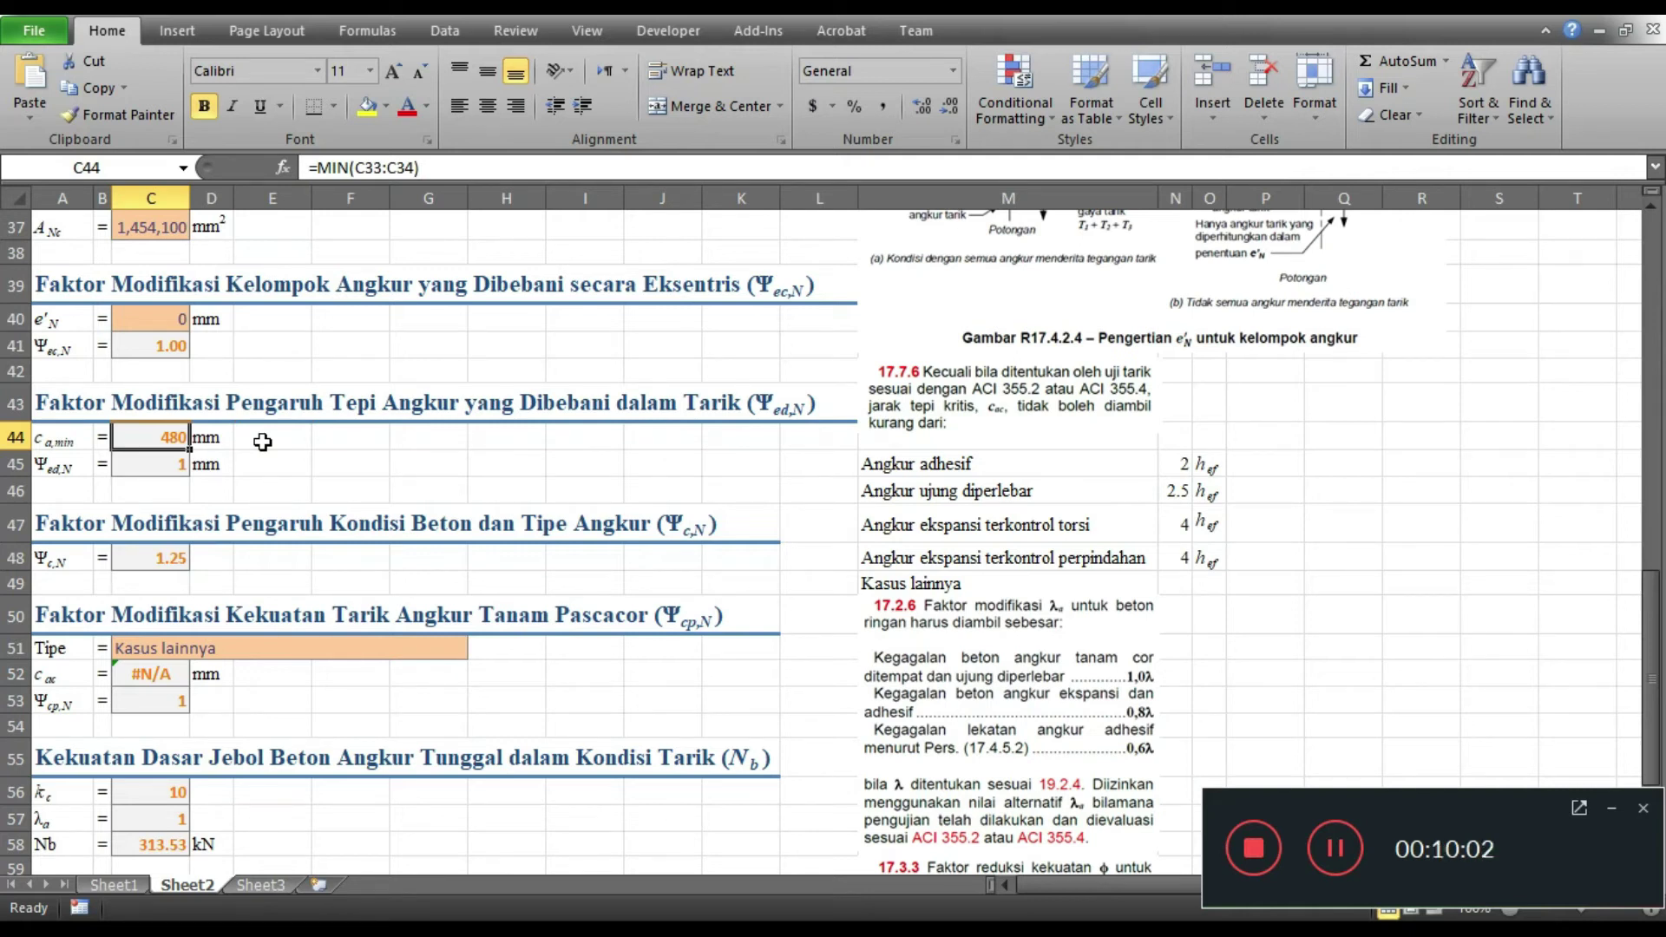
Check the Ψed,N edge factor formula in C45 and clear the mm unit from D45 beside it
key(Down)
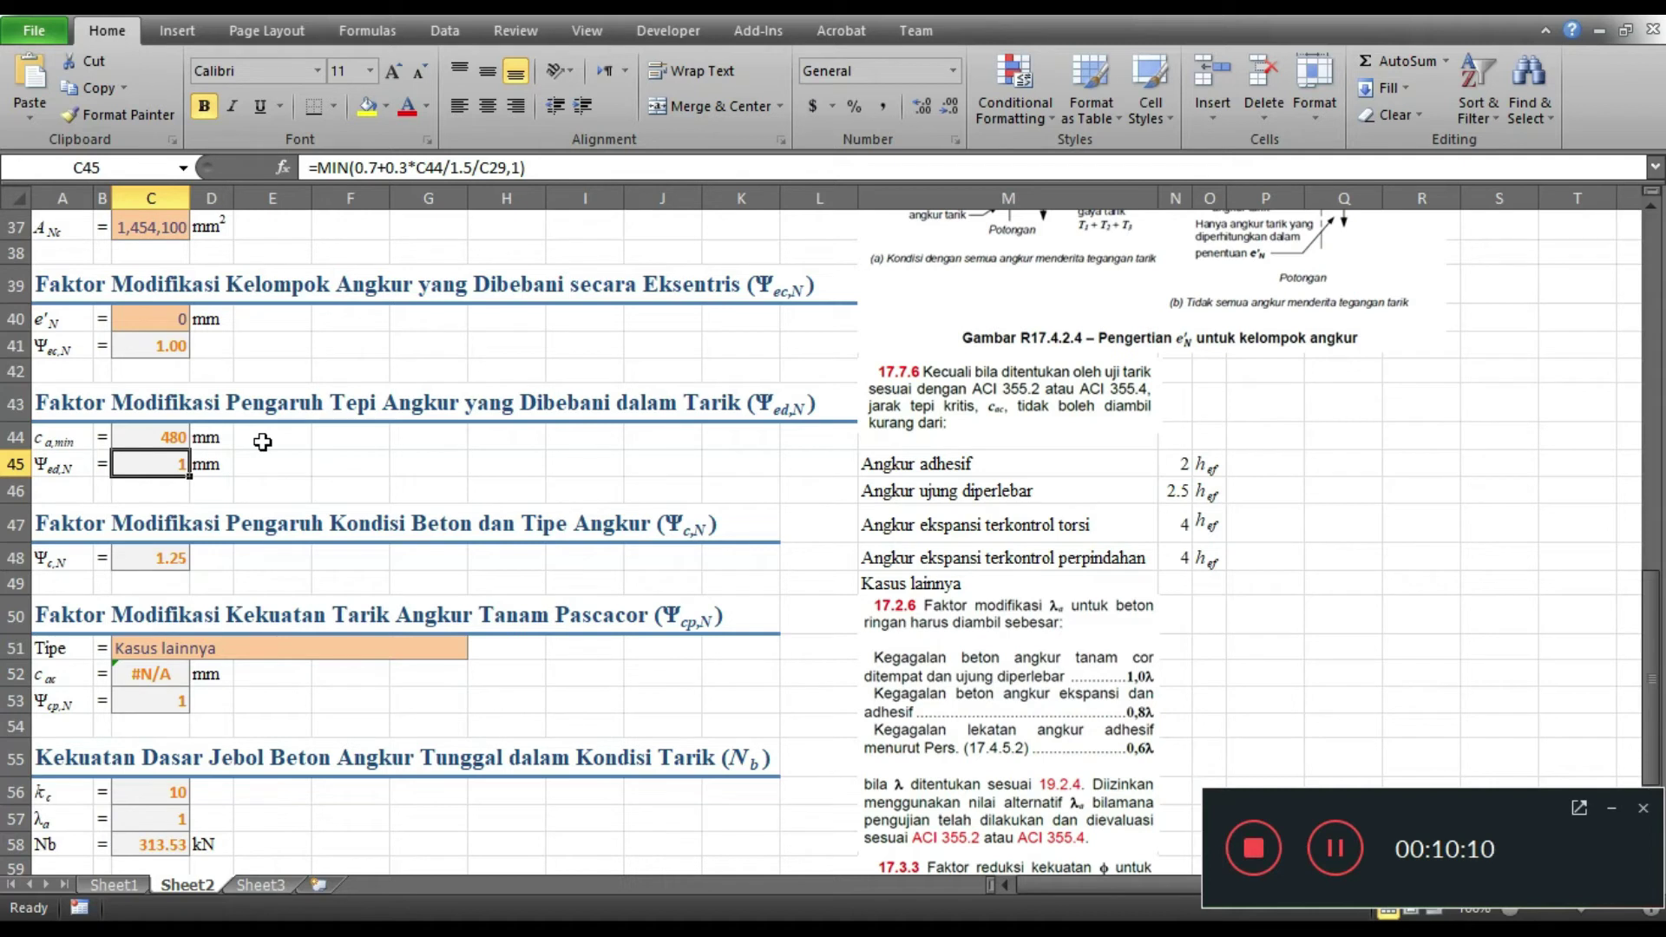
key(Right)
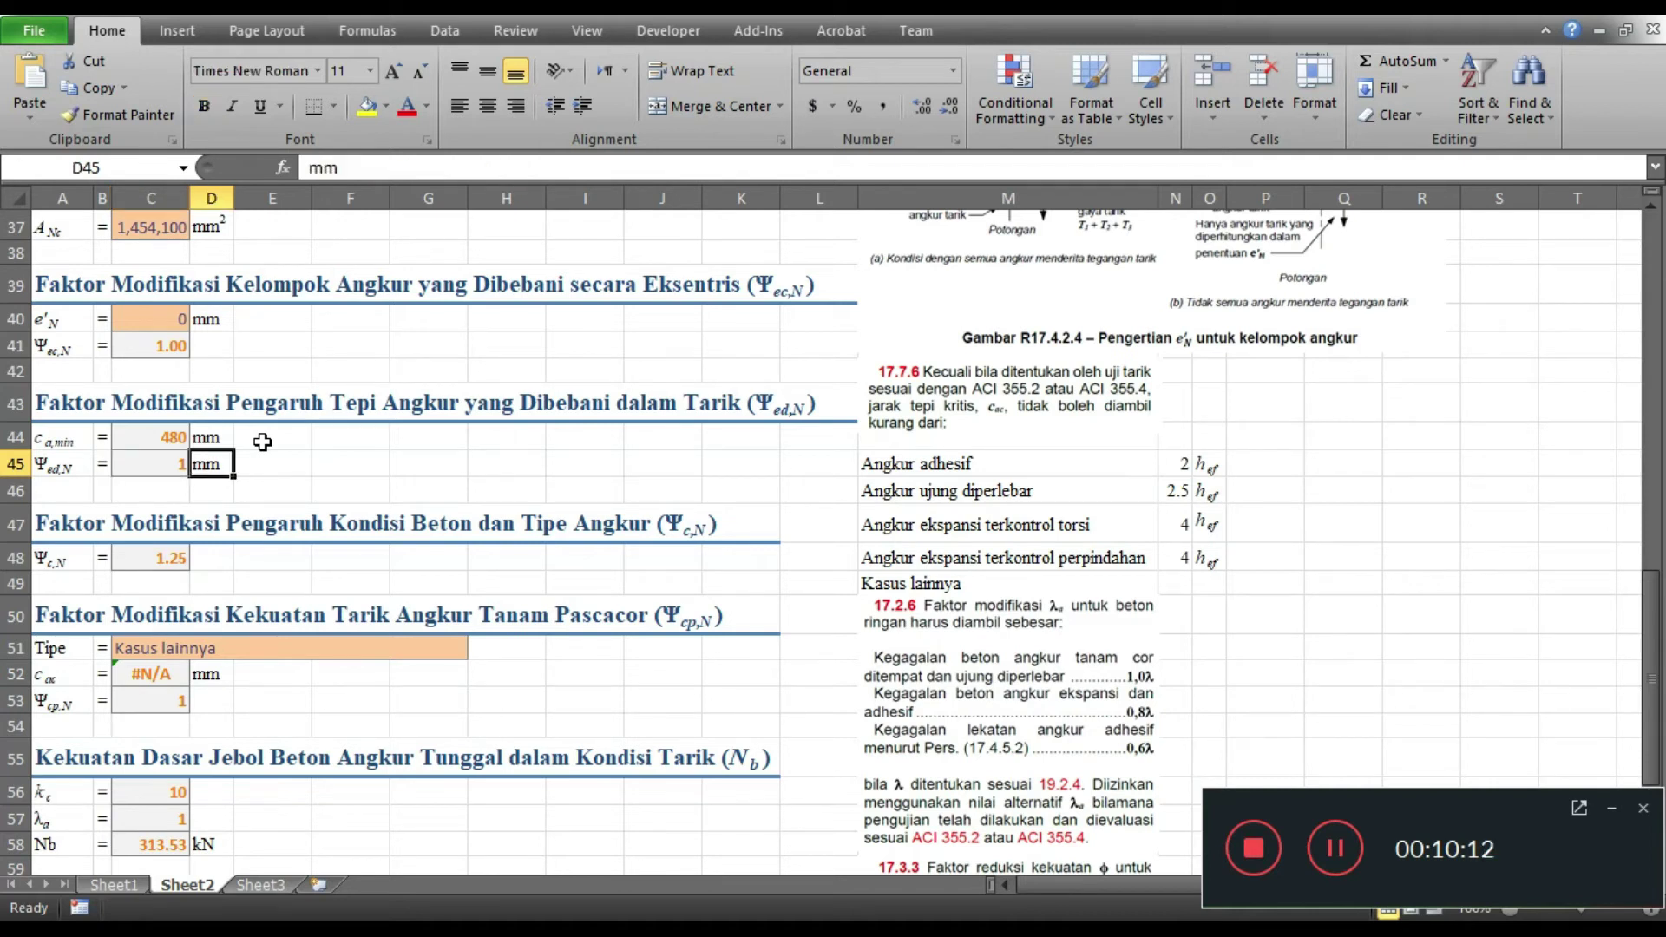
key(Delete)
Inspect the Ψc,N formula in C48 for the concrete condition and anchor type factor
key(Down)
key(Down)
key(Down)
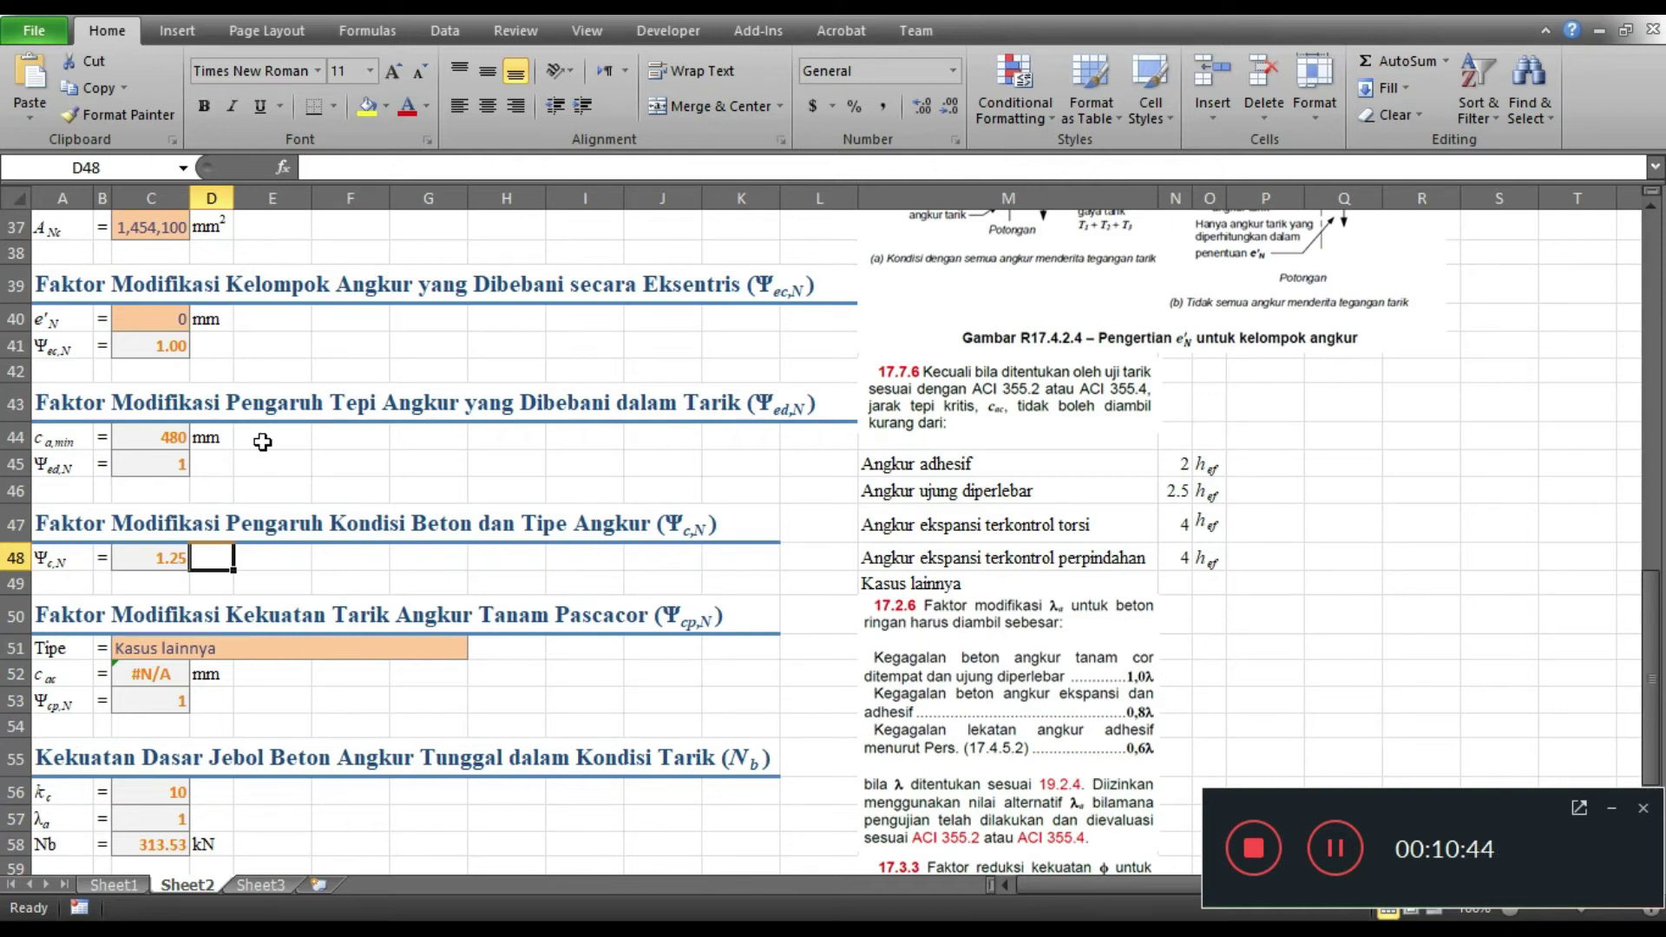
key(Left)
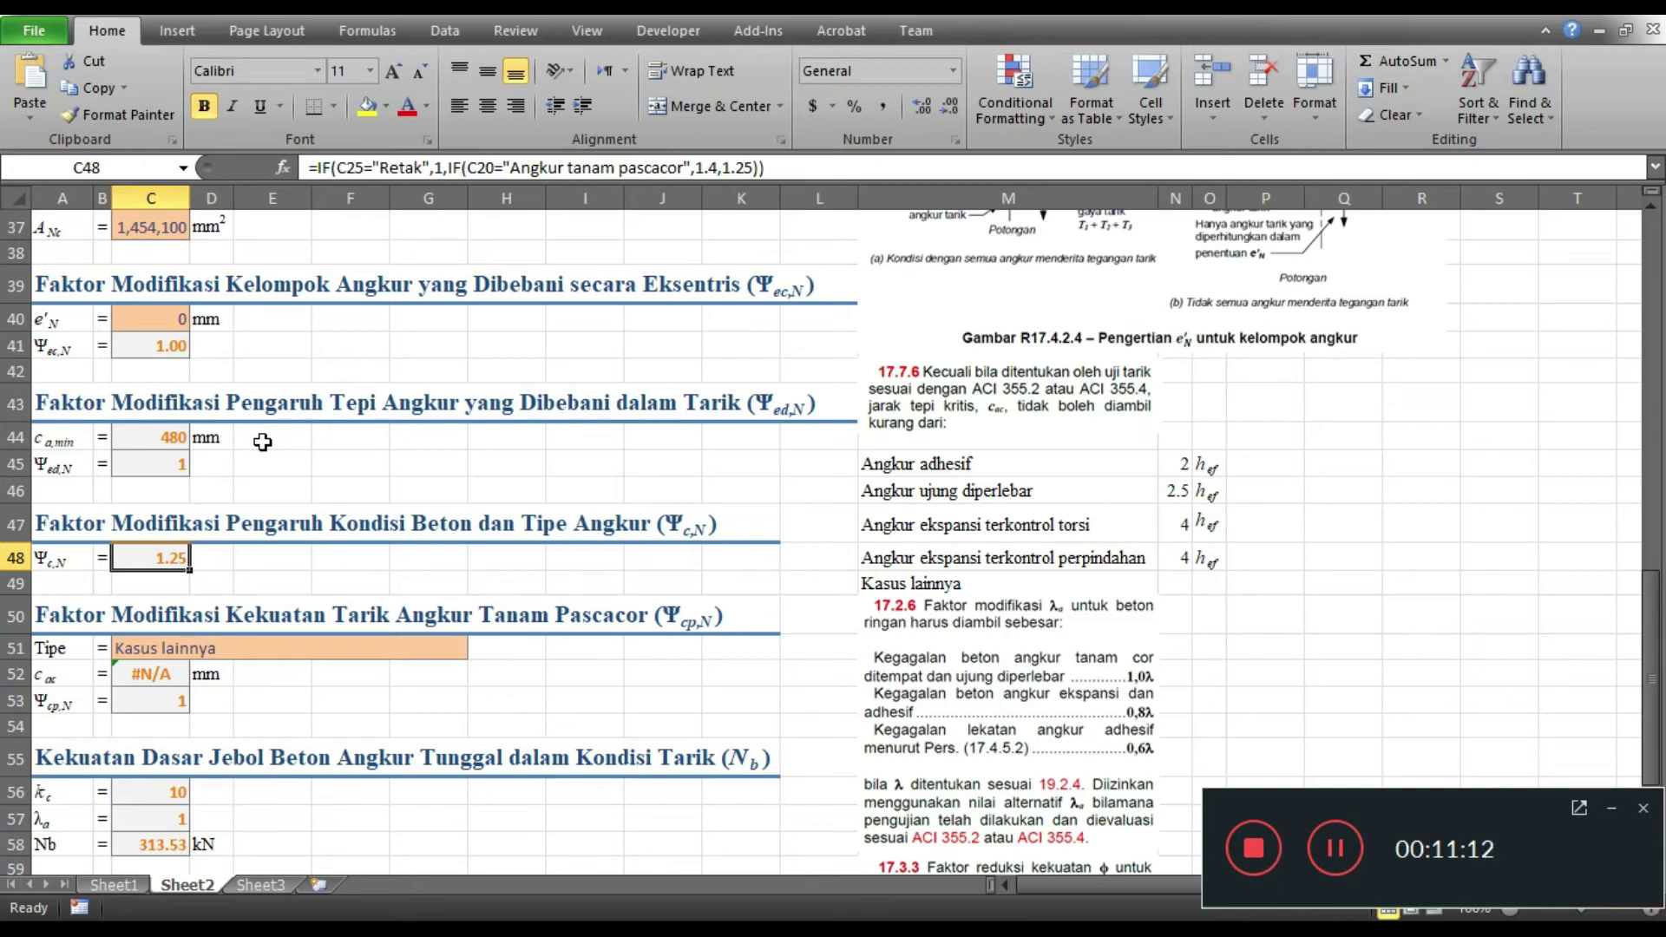
Examine the anchor type selection in C51 and the Ψcp,N row of the post-installed anchor factor section
key(Down)
key(Down)
key(Down)
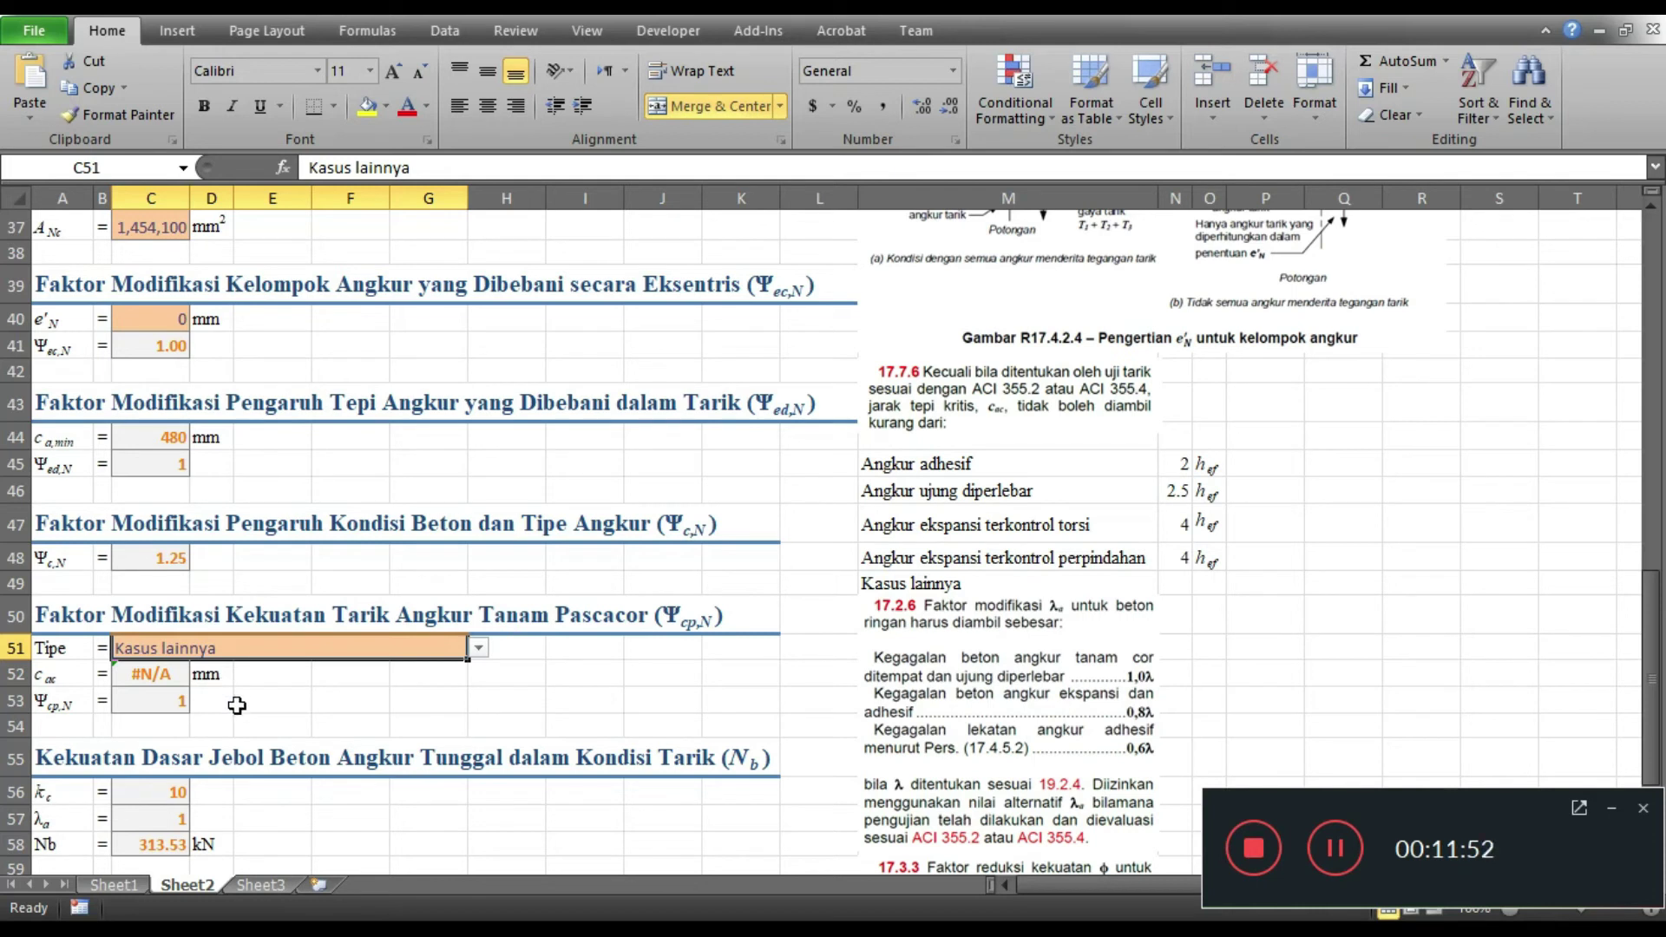
click(201, 704)
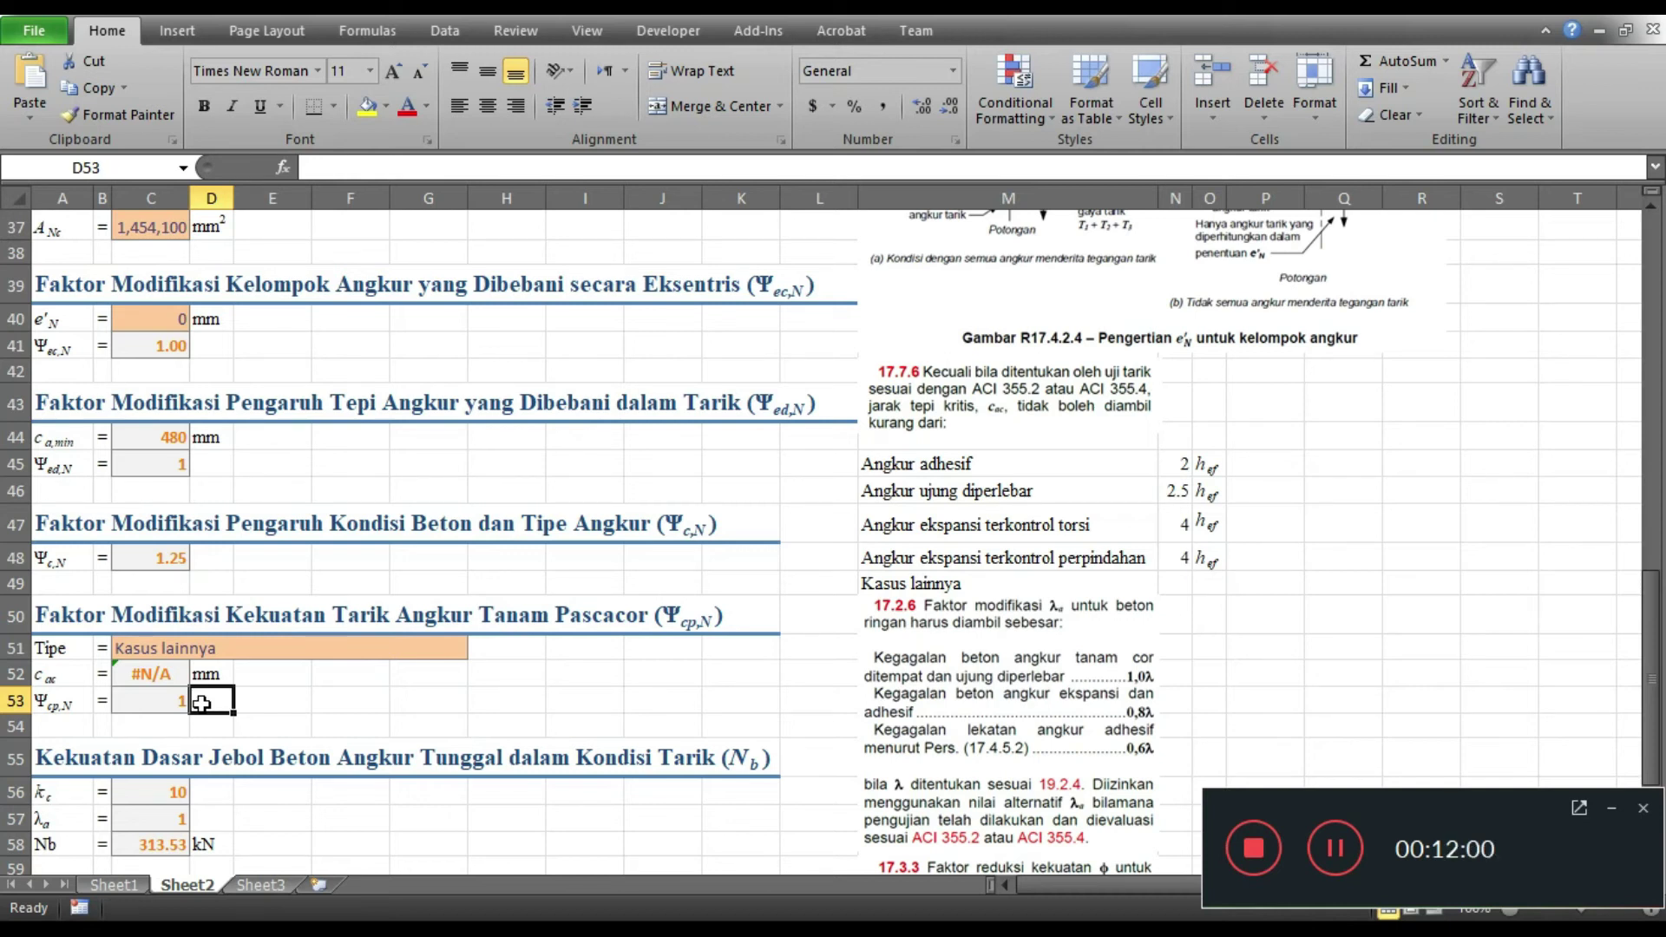
Look down to the breakout evaluation and inspect the kc formula in C56 and the λa factor in C57
key(Down)
key(Down)
key(Down)
key(Down)
key(Down)
key(Down)
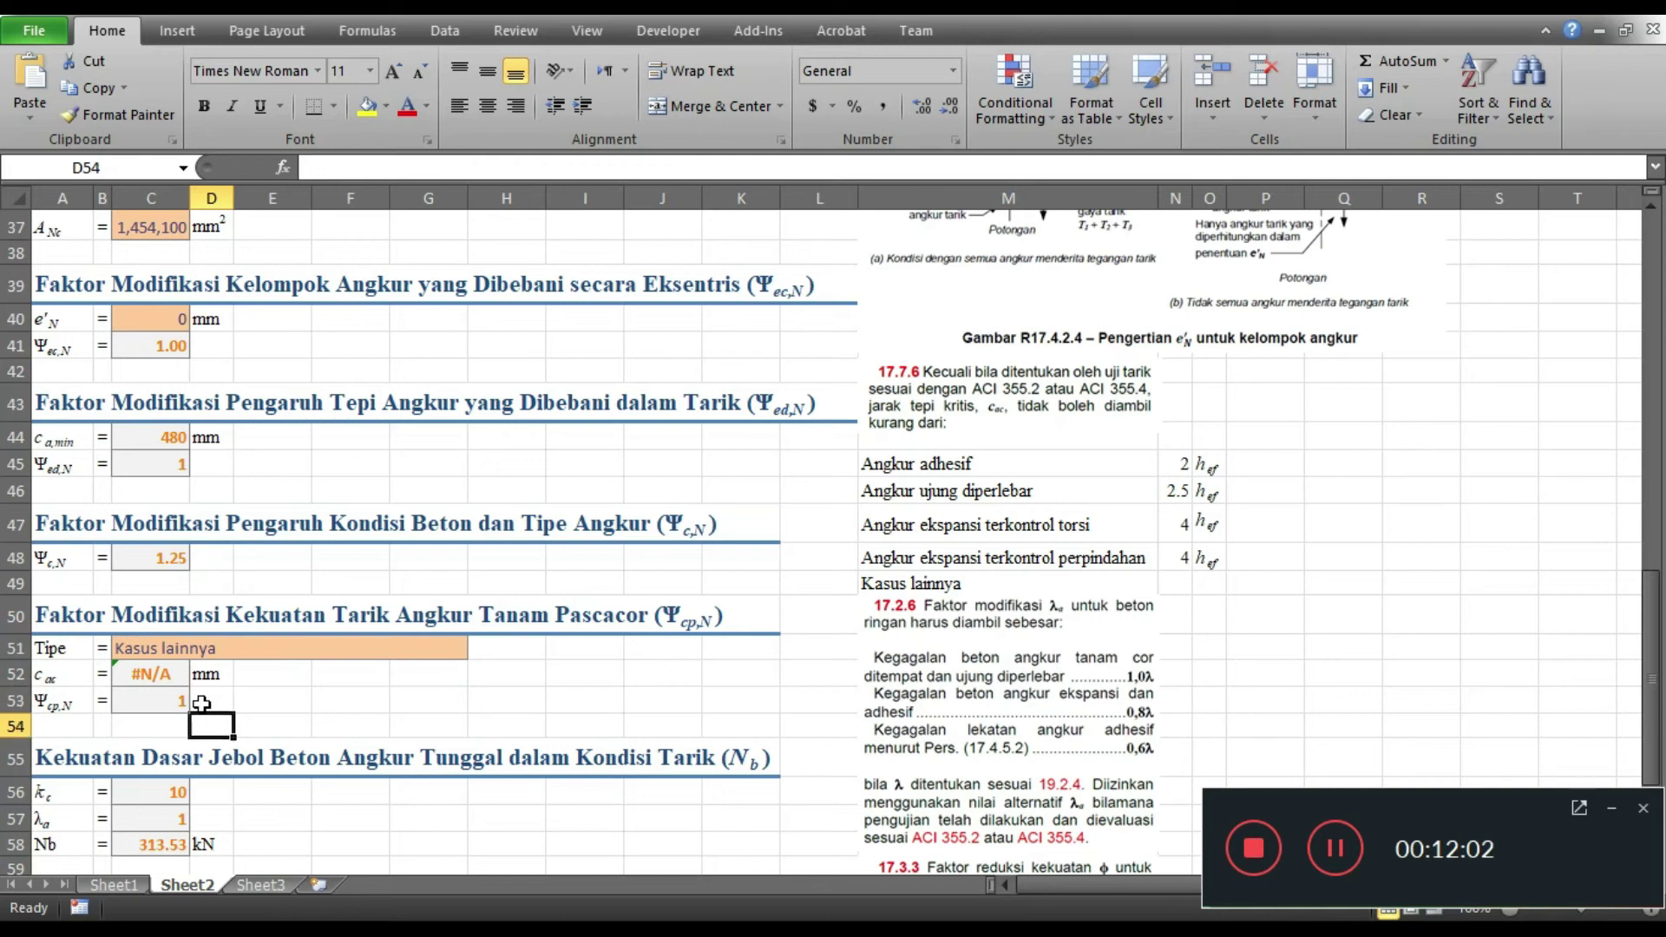
key(Down)
key(Down)
key(Down)
key(Down)
key(Down)
key(Down)
key(Down)
key(Down)
key(Down)
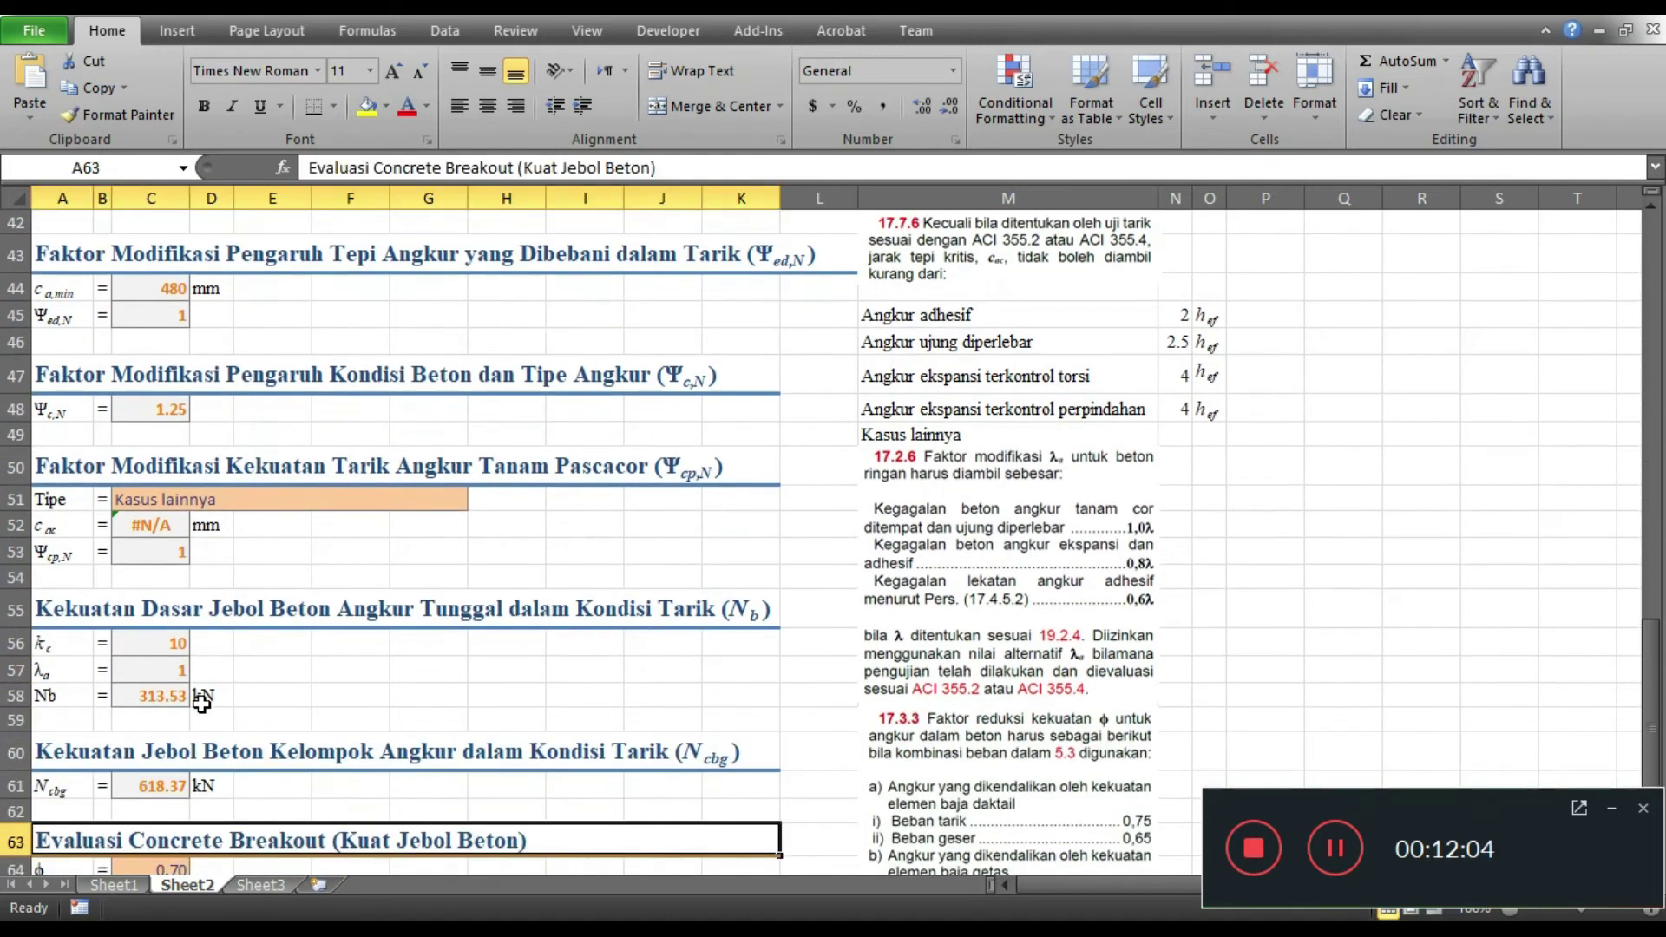
key(Down)
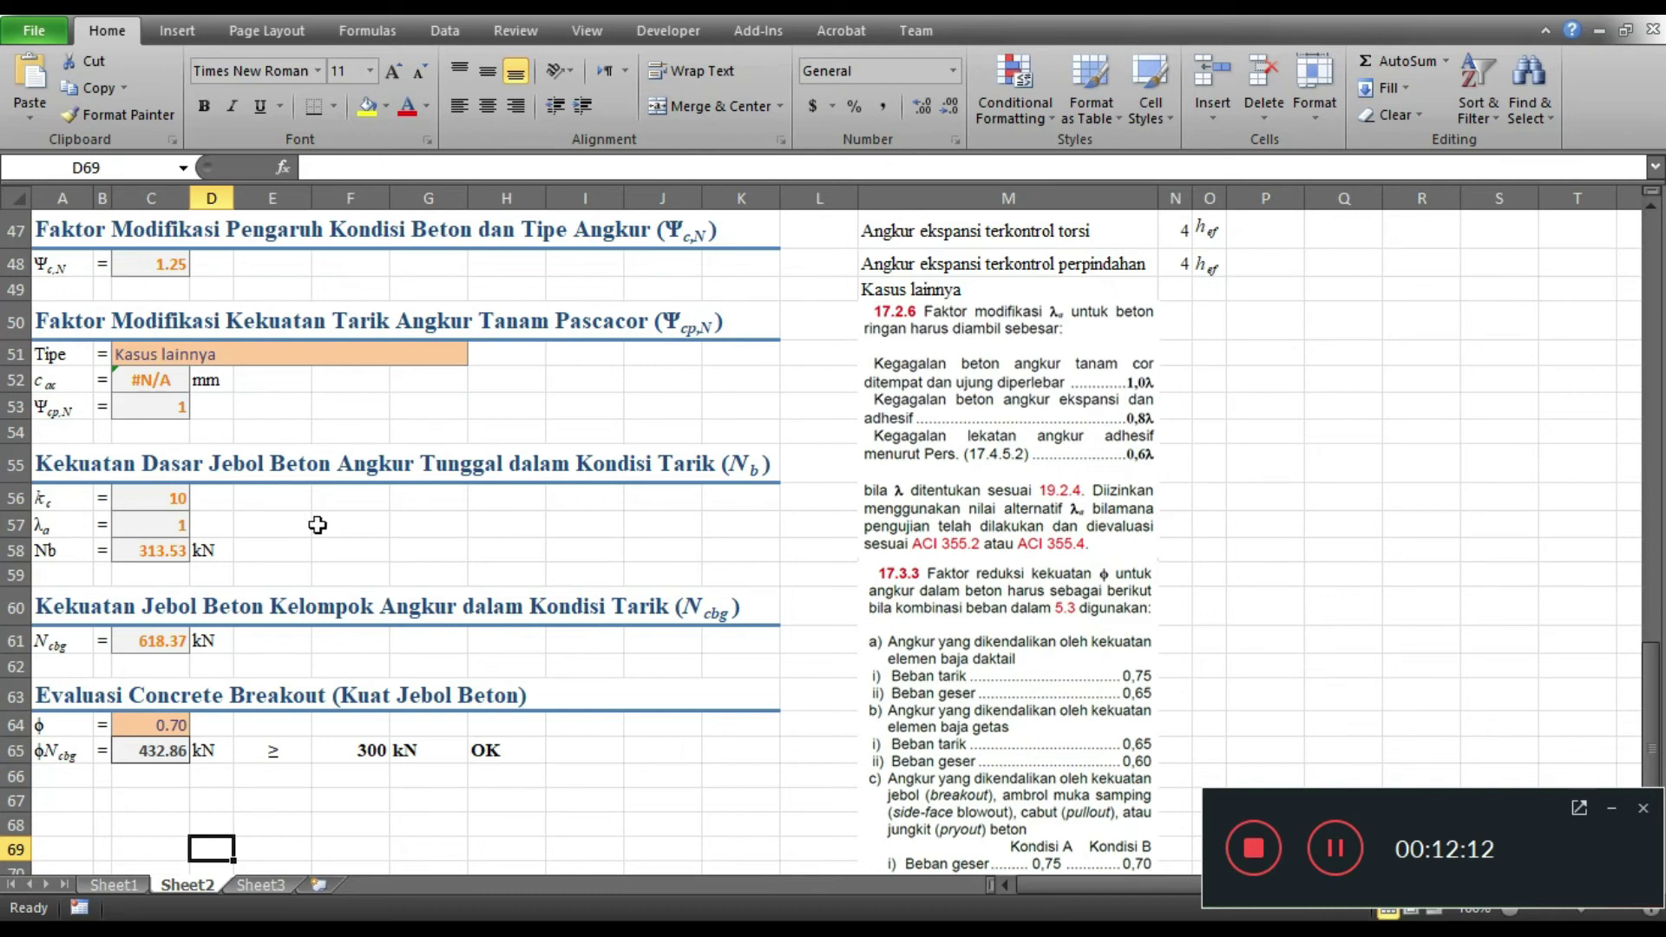
click(135, 487)
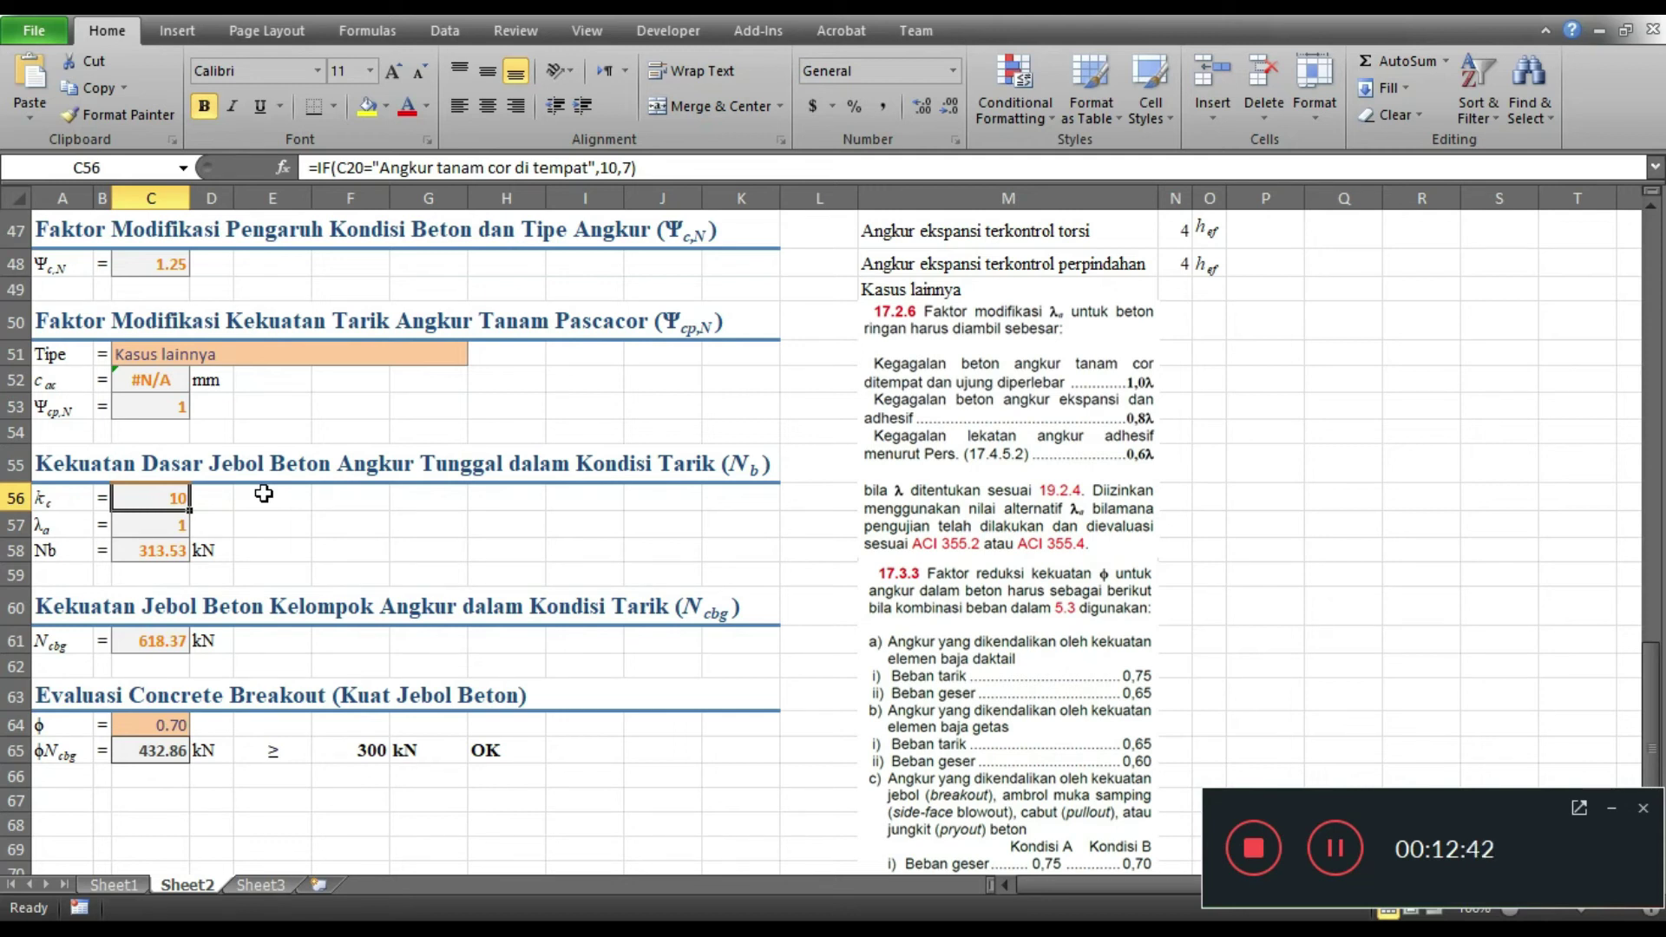
key(Down)
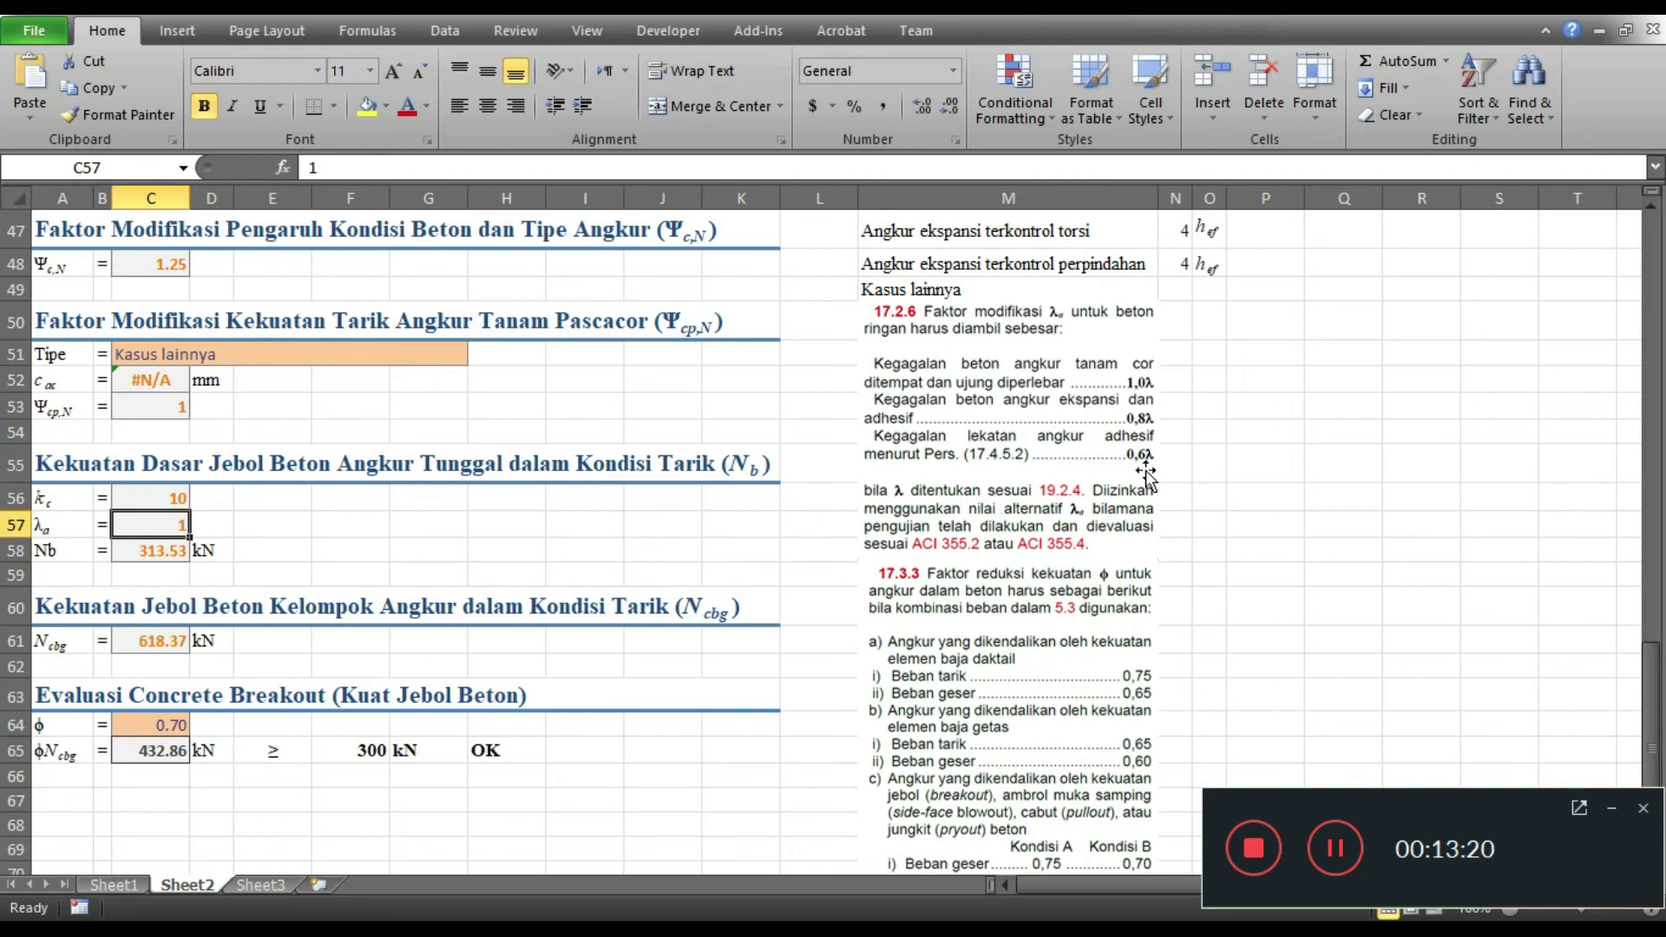
Inspect the single-anchor basic breakout strength formula Nb in C58 and the anchor group breakout strength formula Ncbg in C61
click(161, 552)
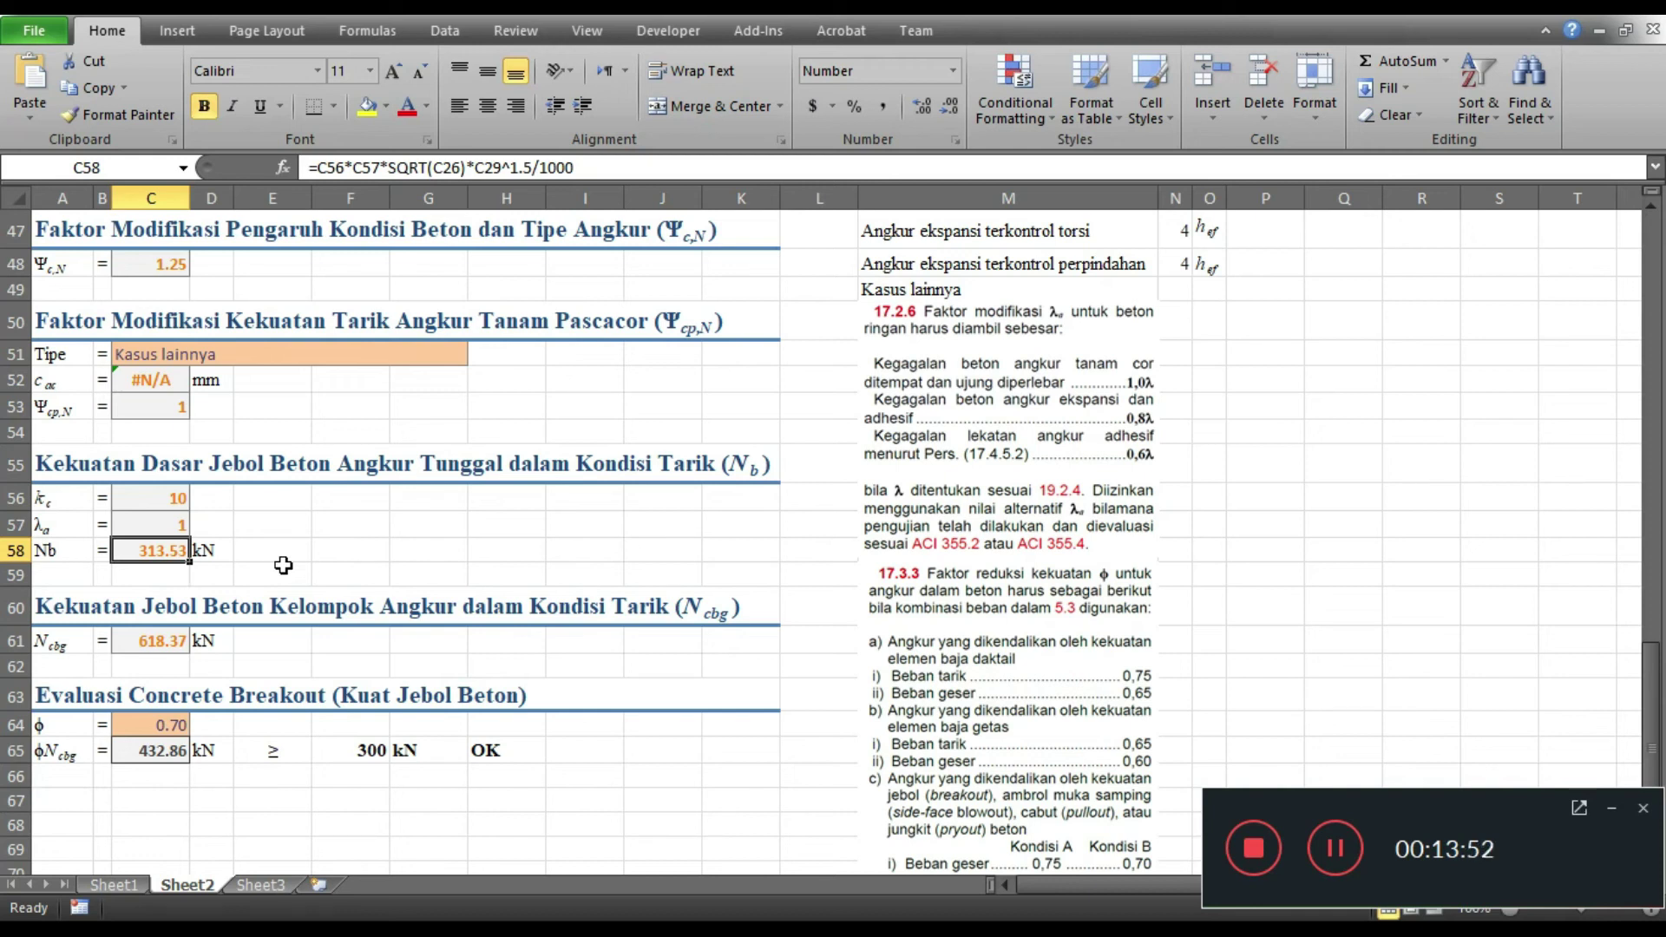
click(295, 638)
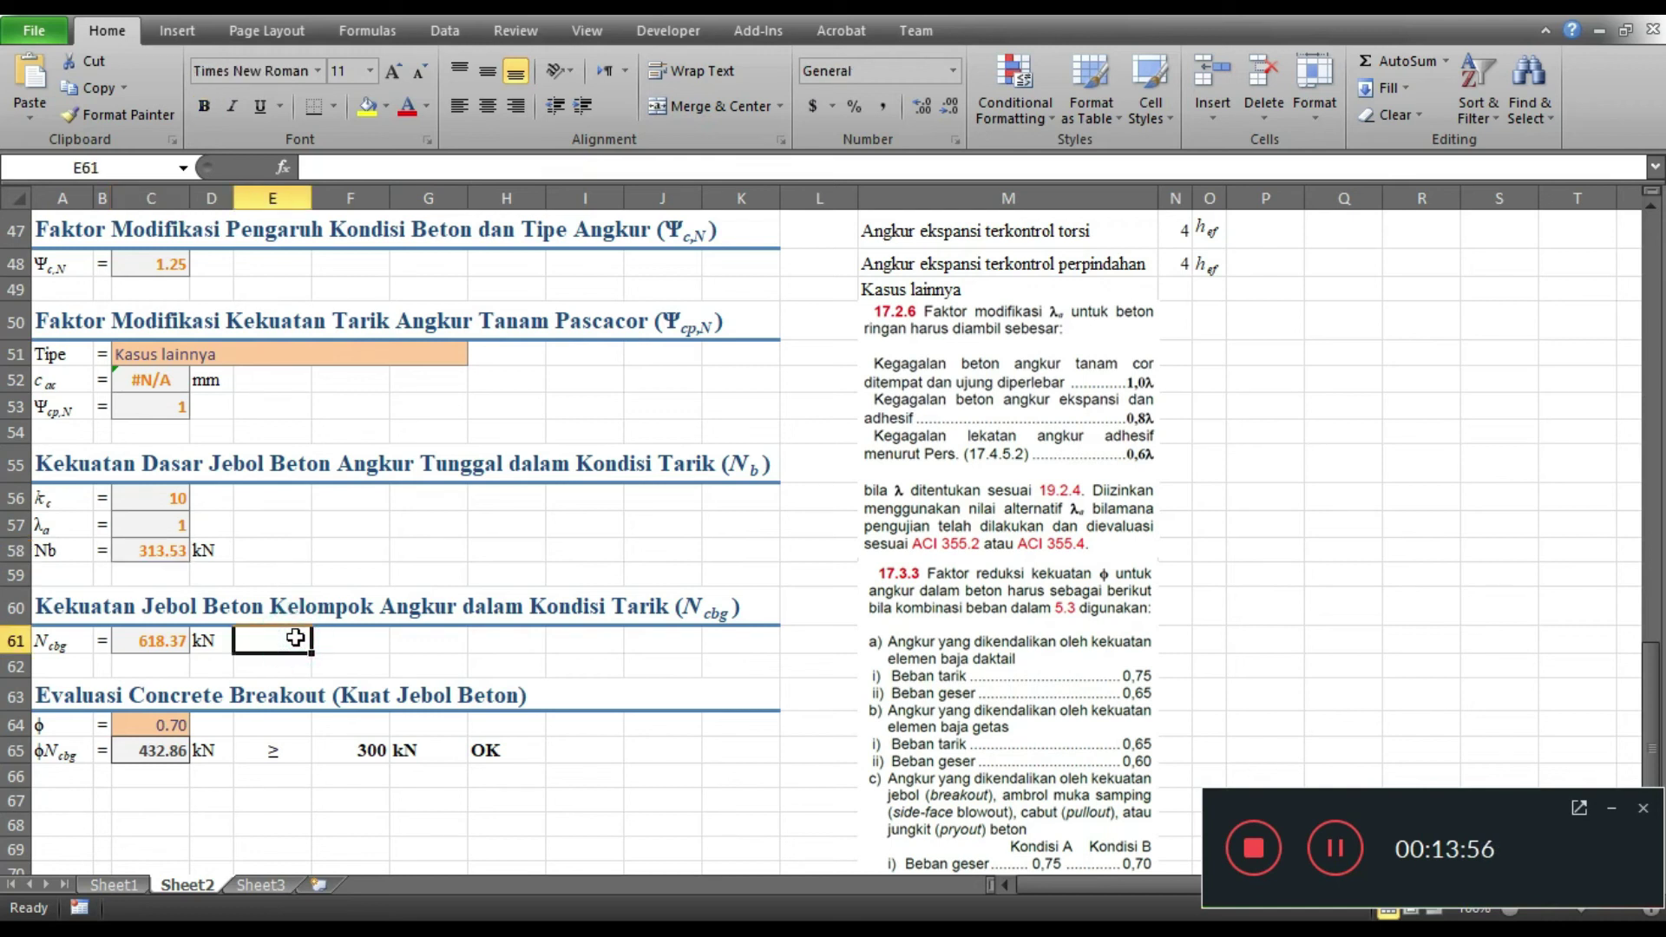
click(162, 552)
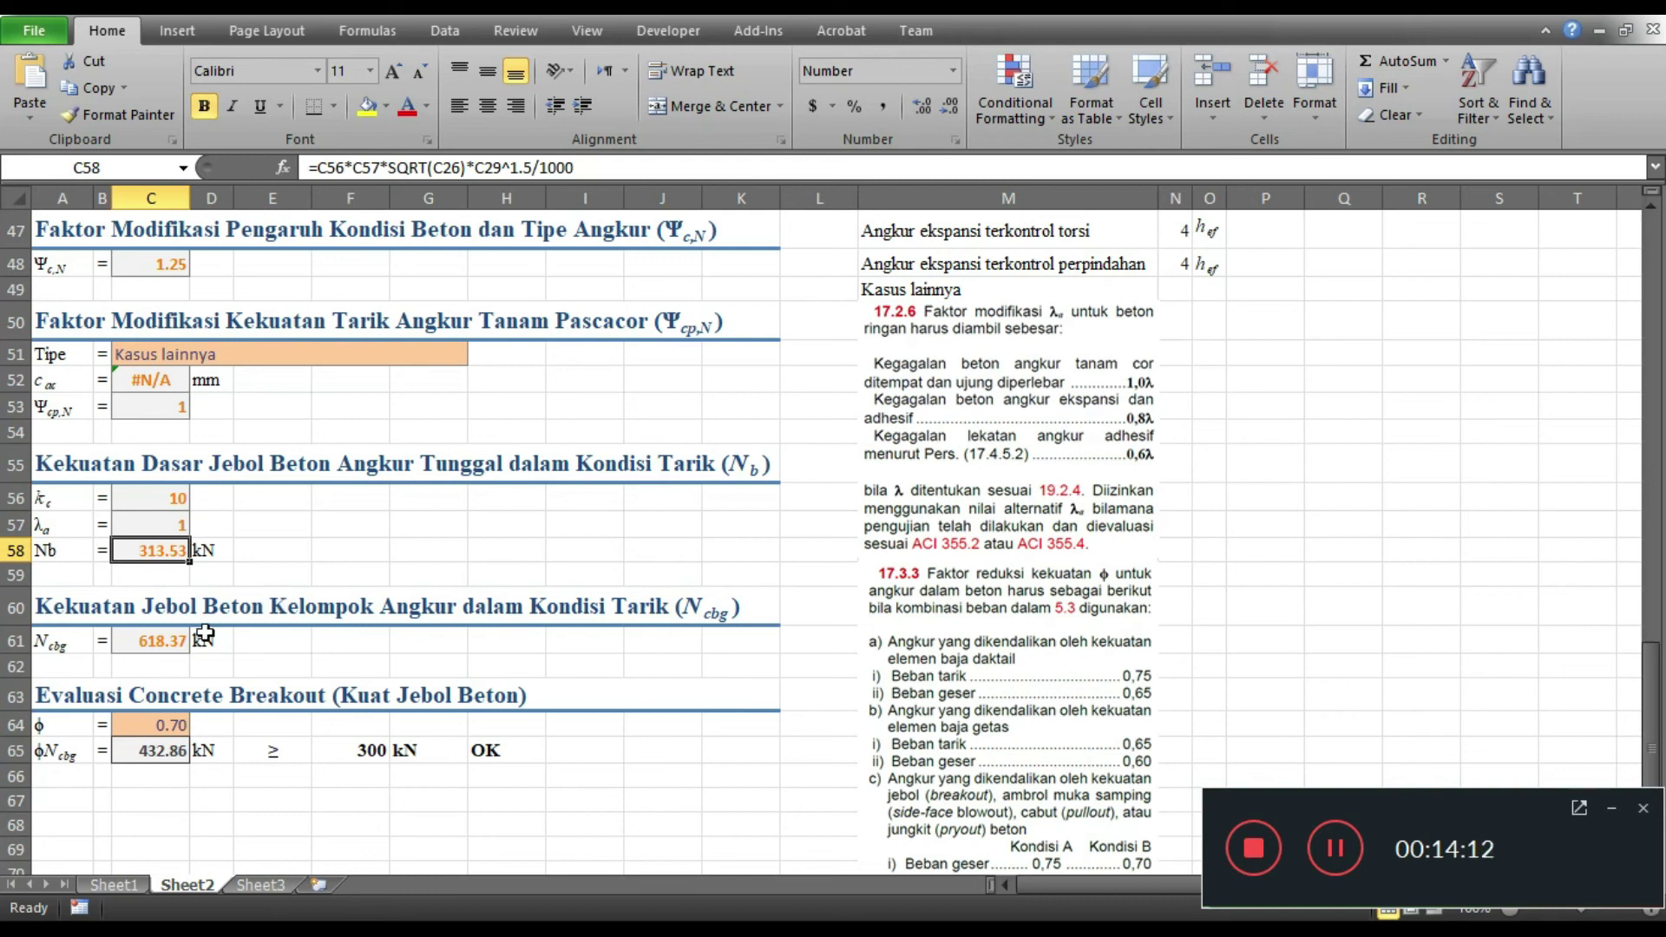
click(171, 642)
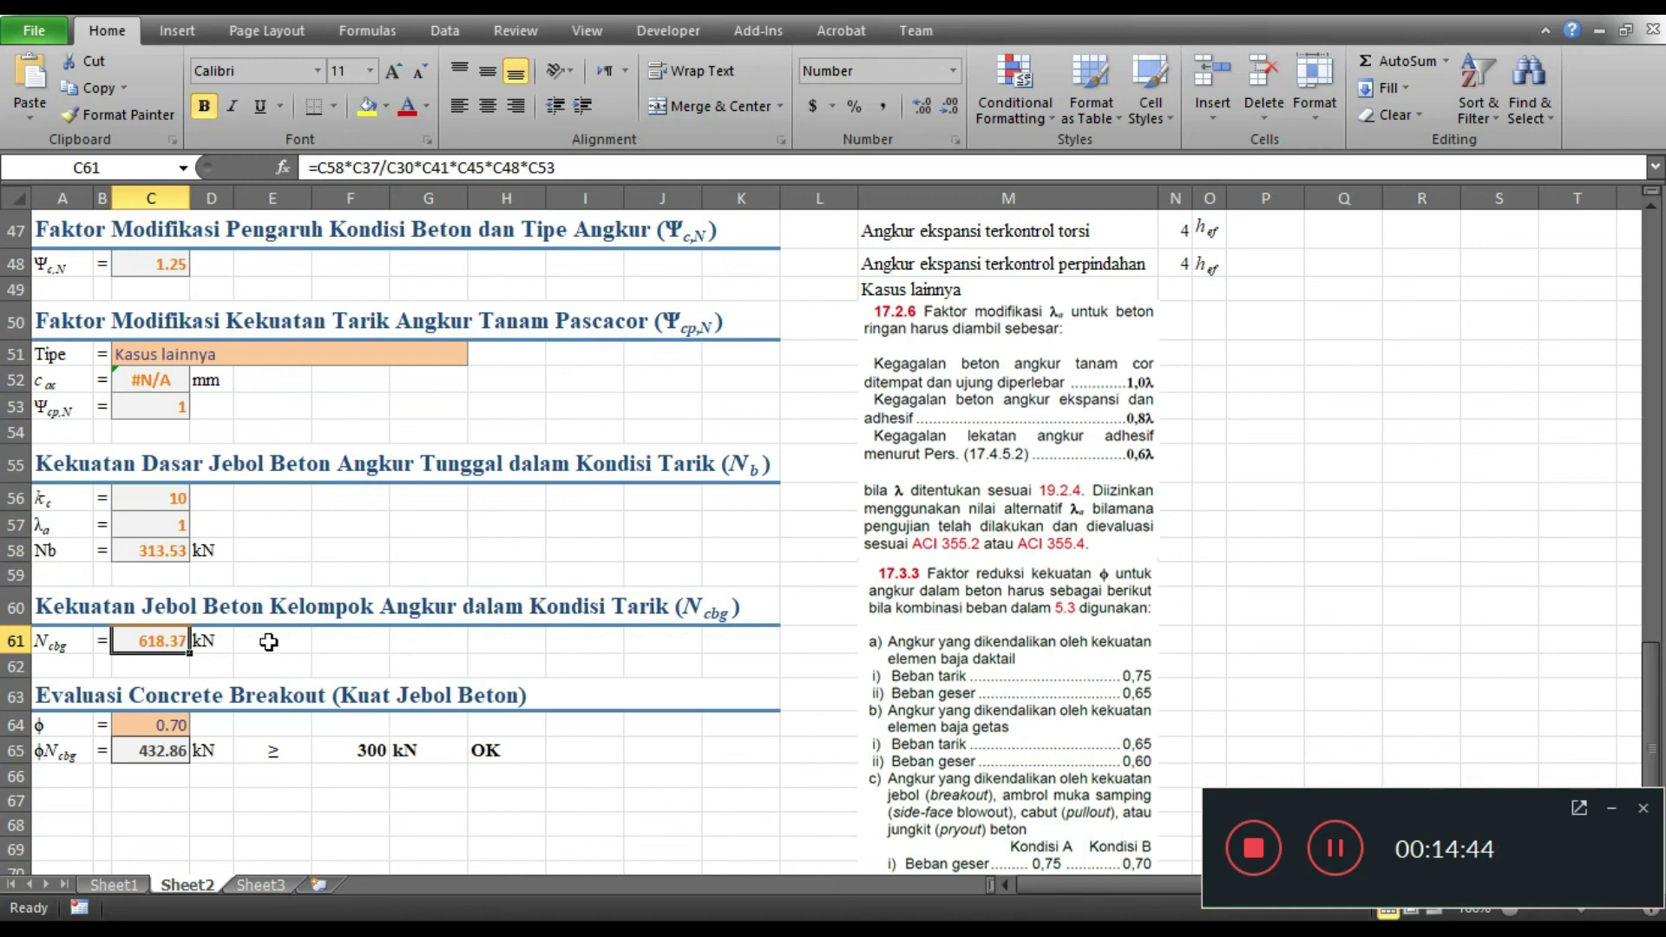
Examine the strength reduction factor φ in C64 against the full clause 17.3.3 reference picture beside it
click(164, 728)
click(946, 642)
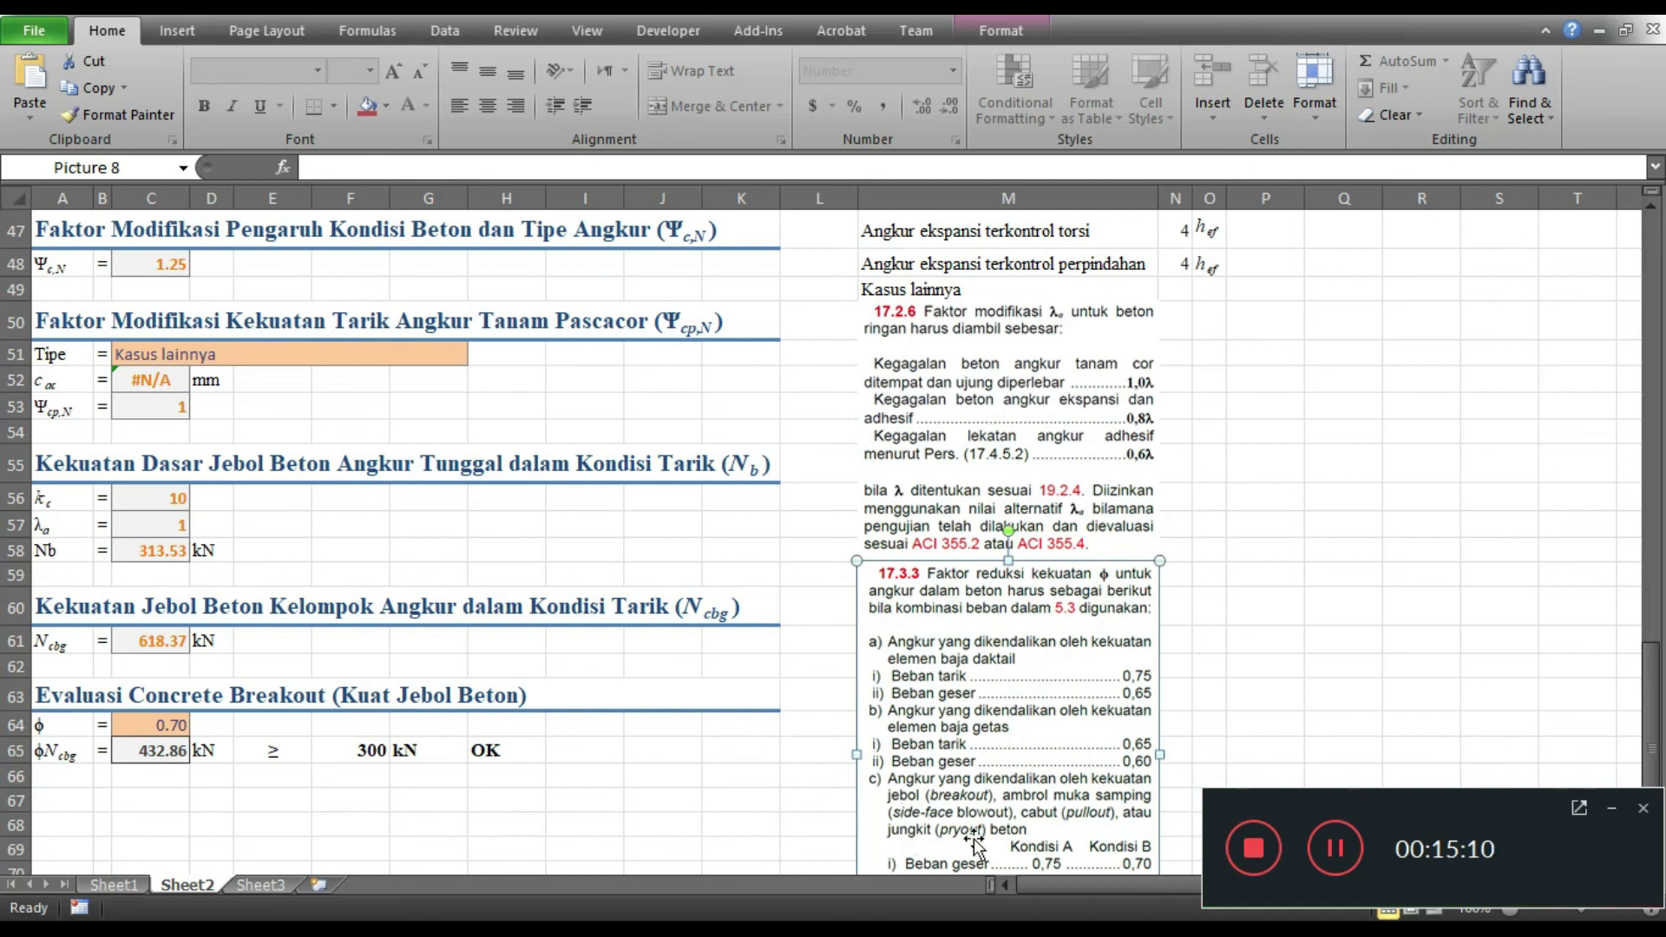
click(837, 807)
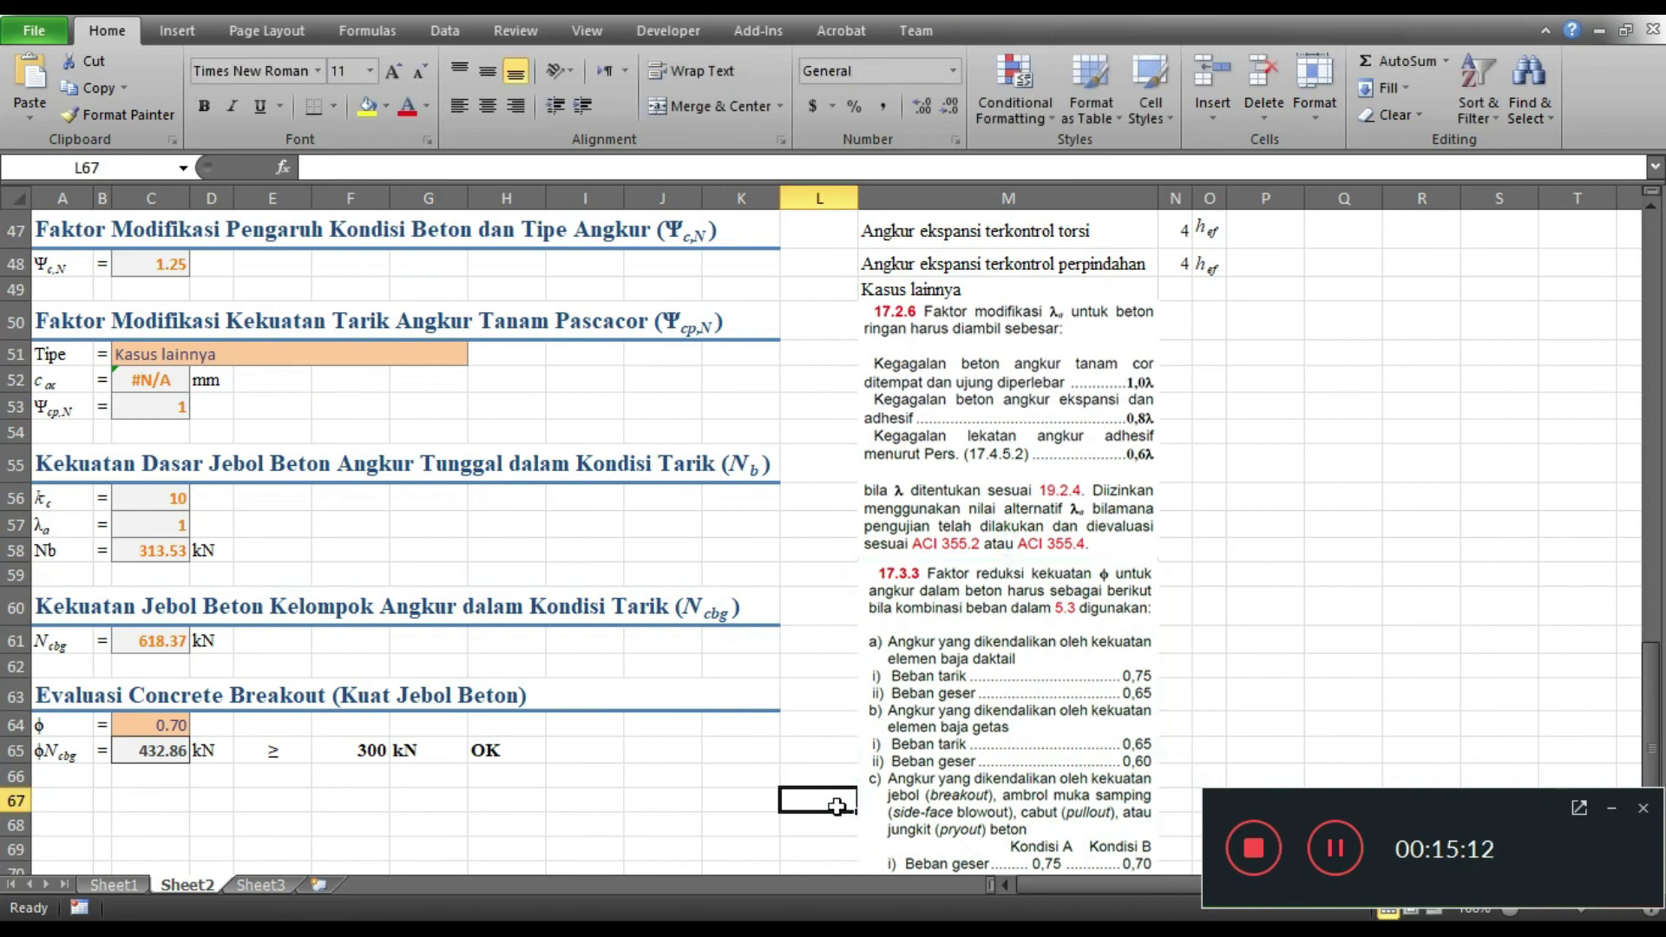
key(Down)
key(Down)
key(Down)
key(Down)
key(Down)
key(Down)
key(Down)
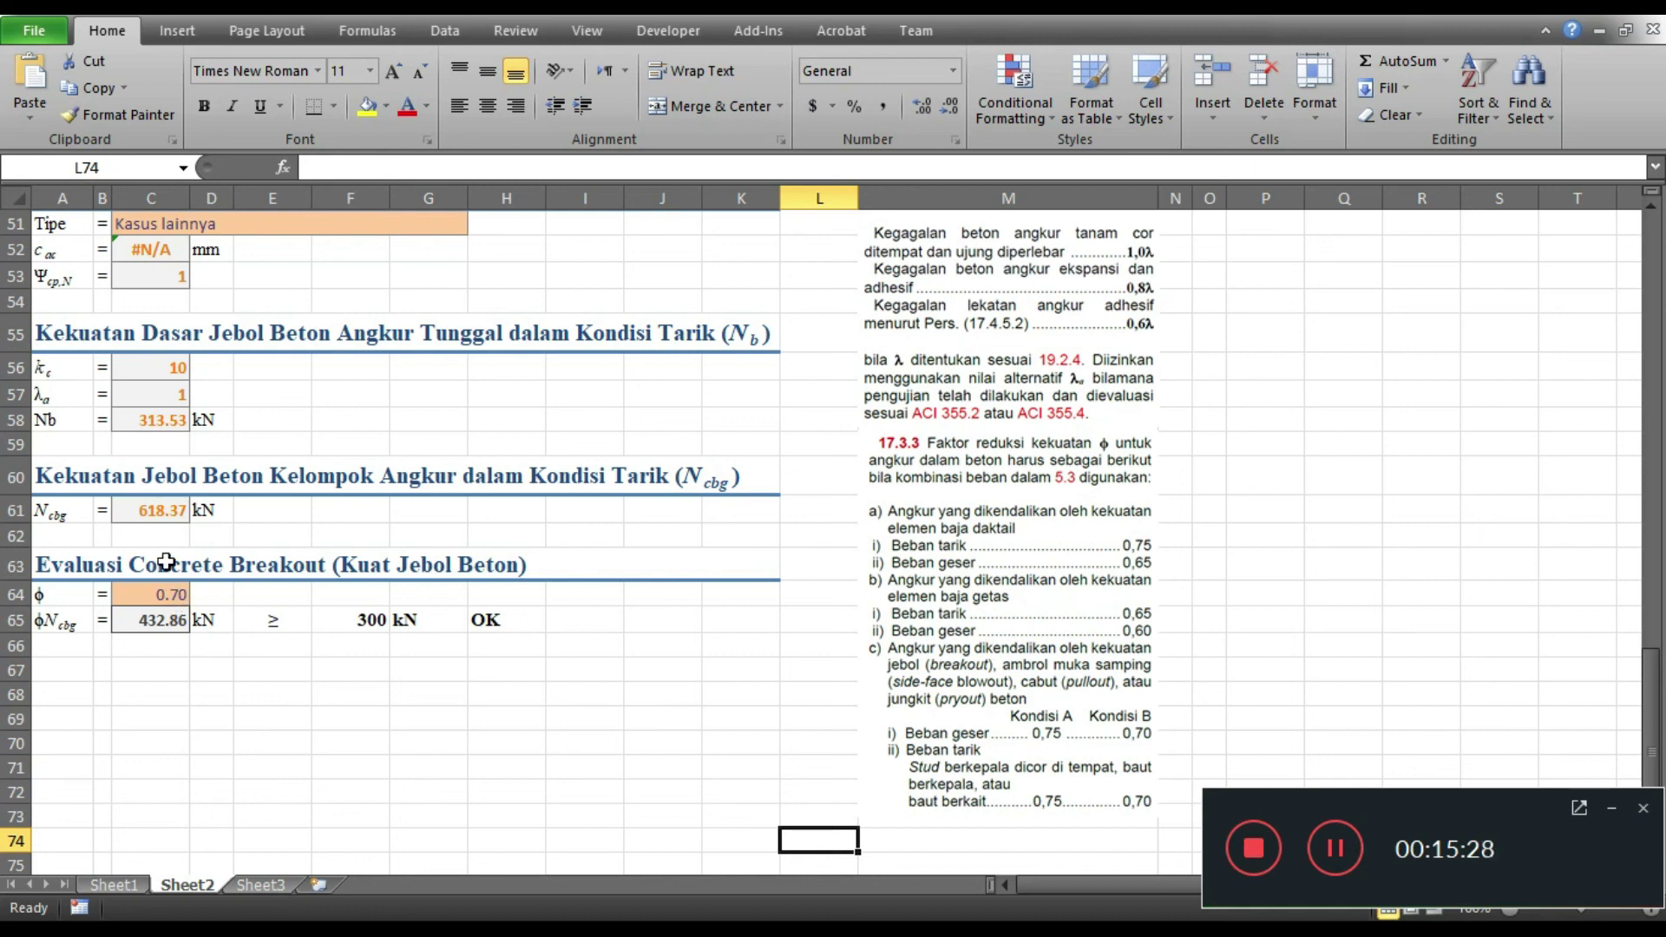
Check the Ncbg formula in C61, the design strength φNcbg formula in C65 and the comparison with the required load in row 65
click(174, 514)
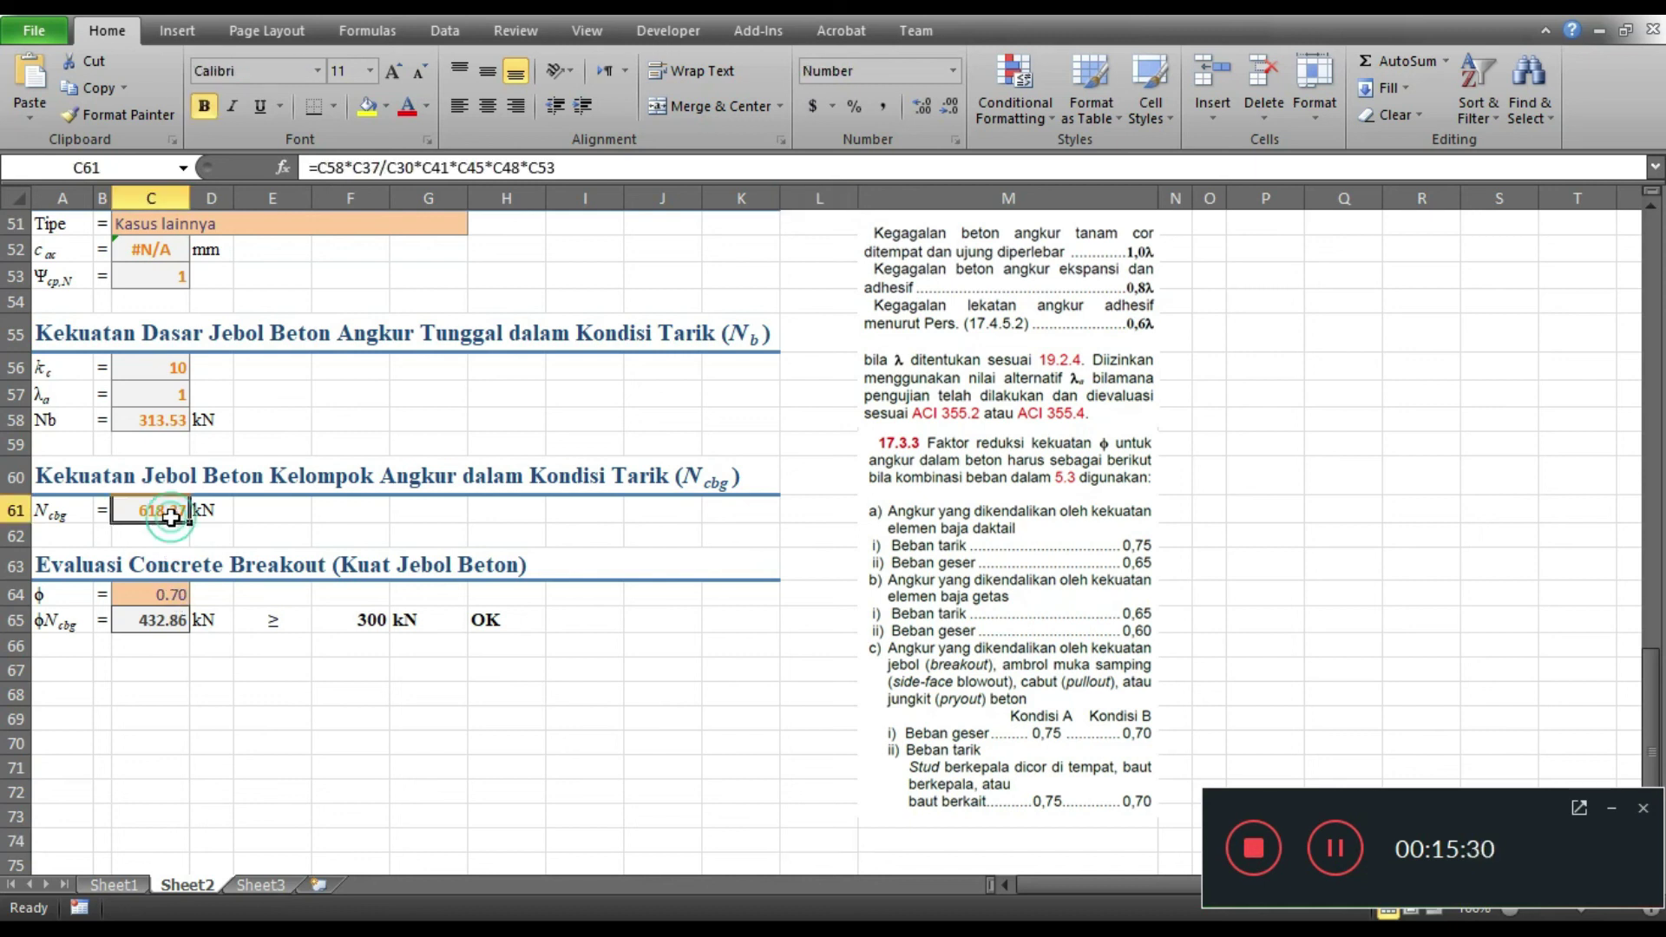
click(171, 630)
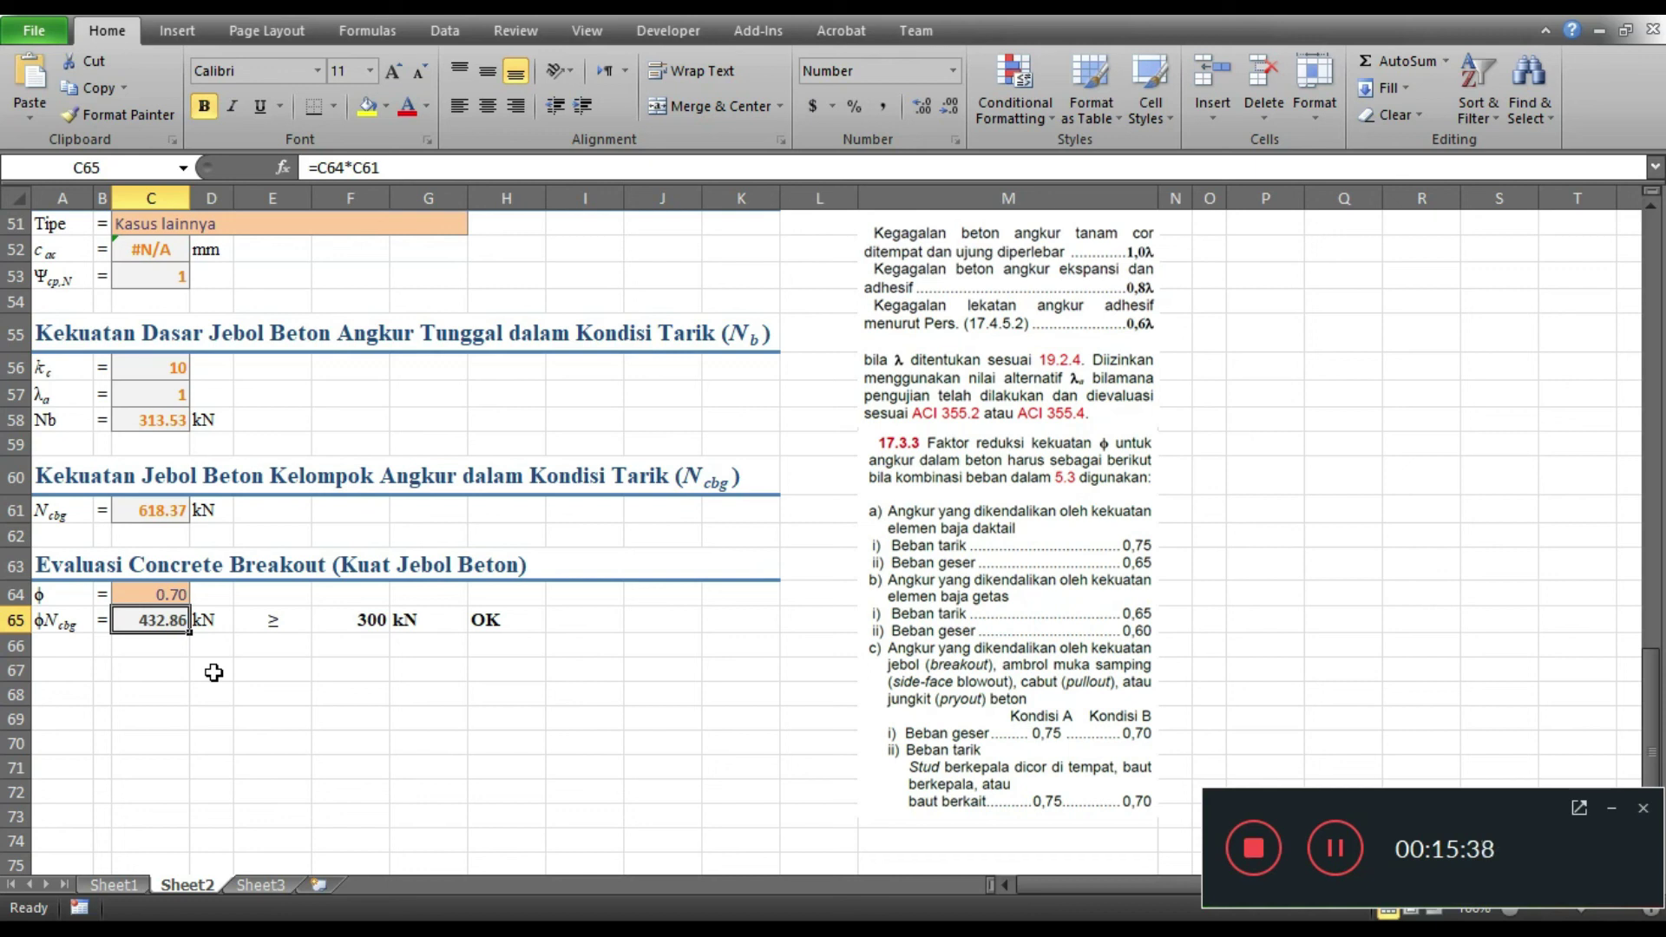
click(454, 649)
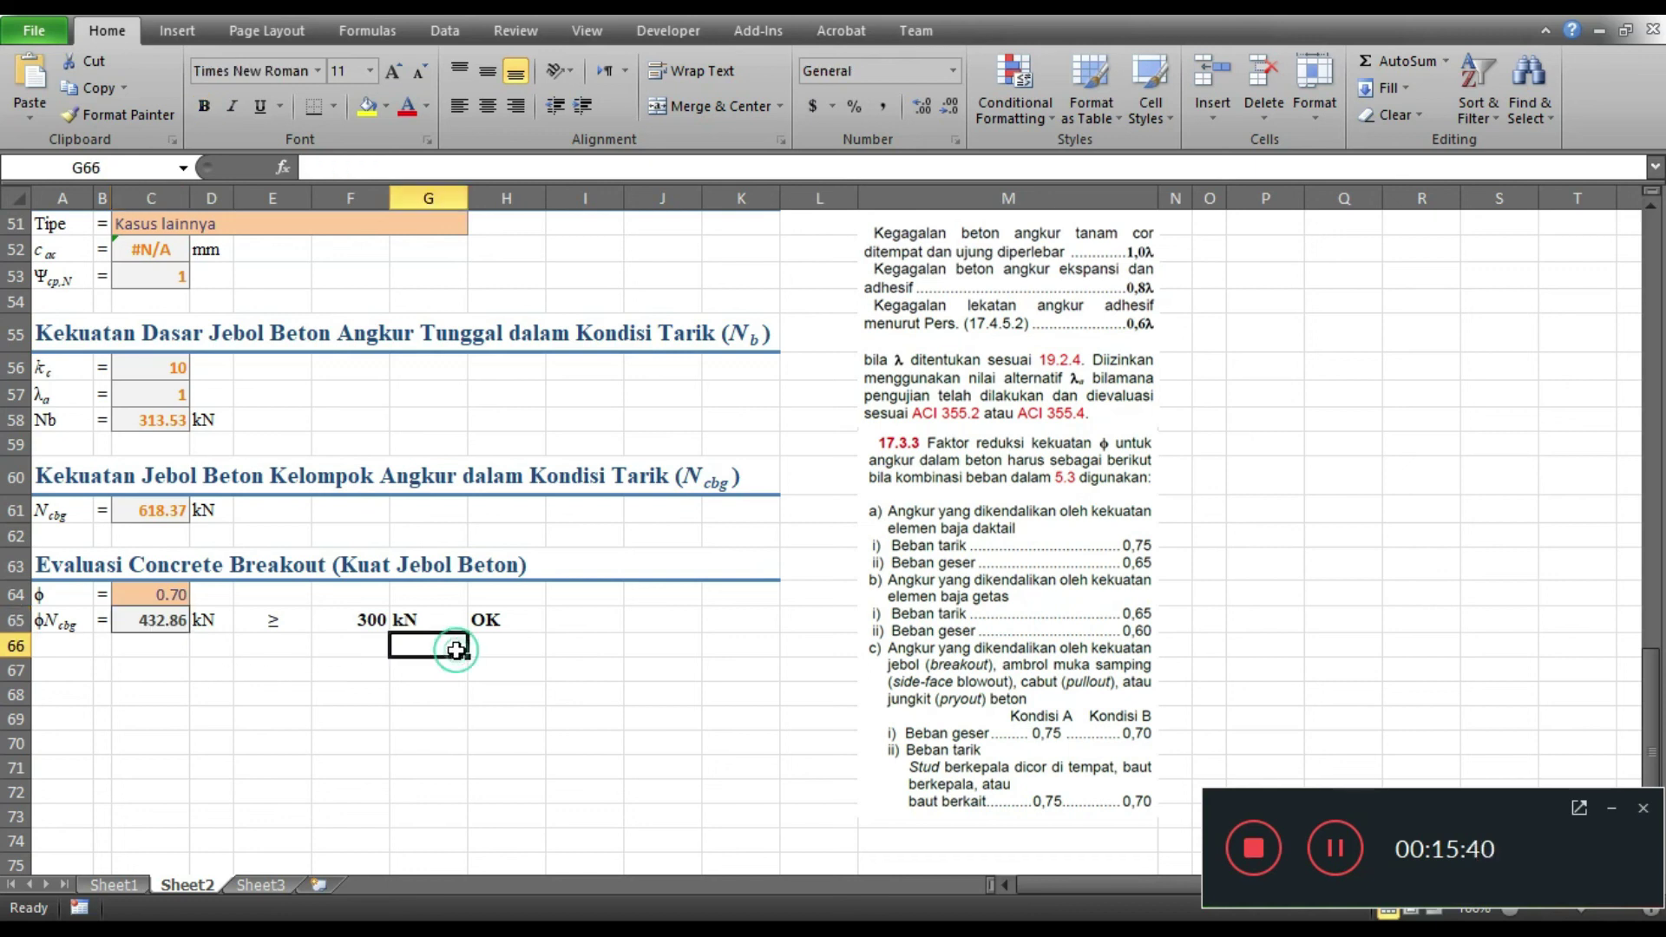
click(532, 644)
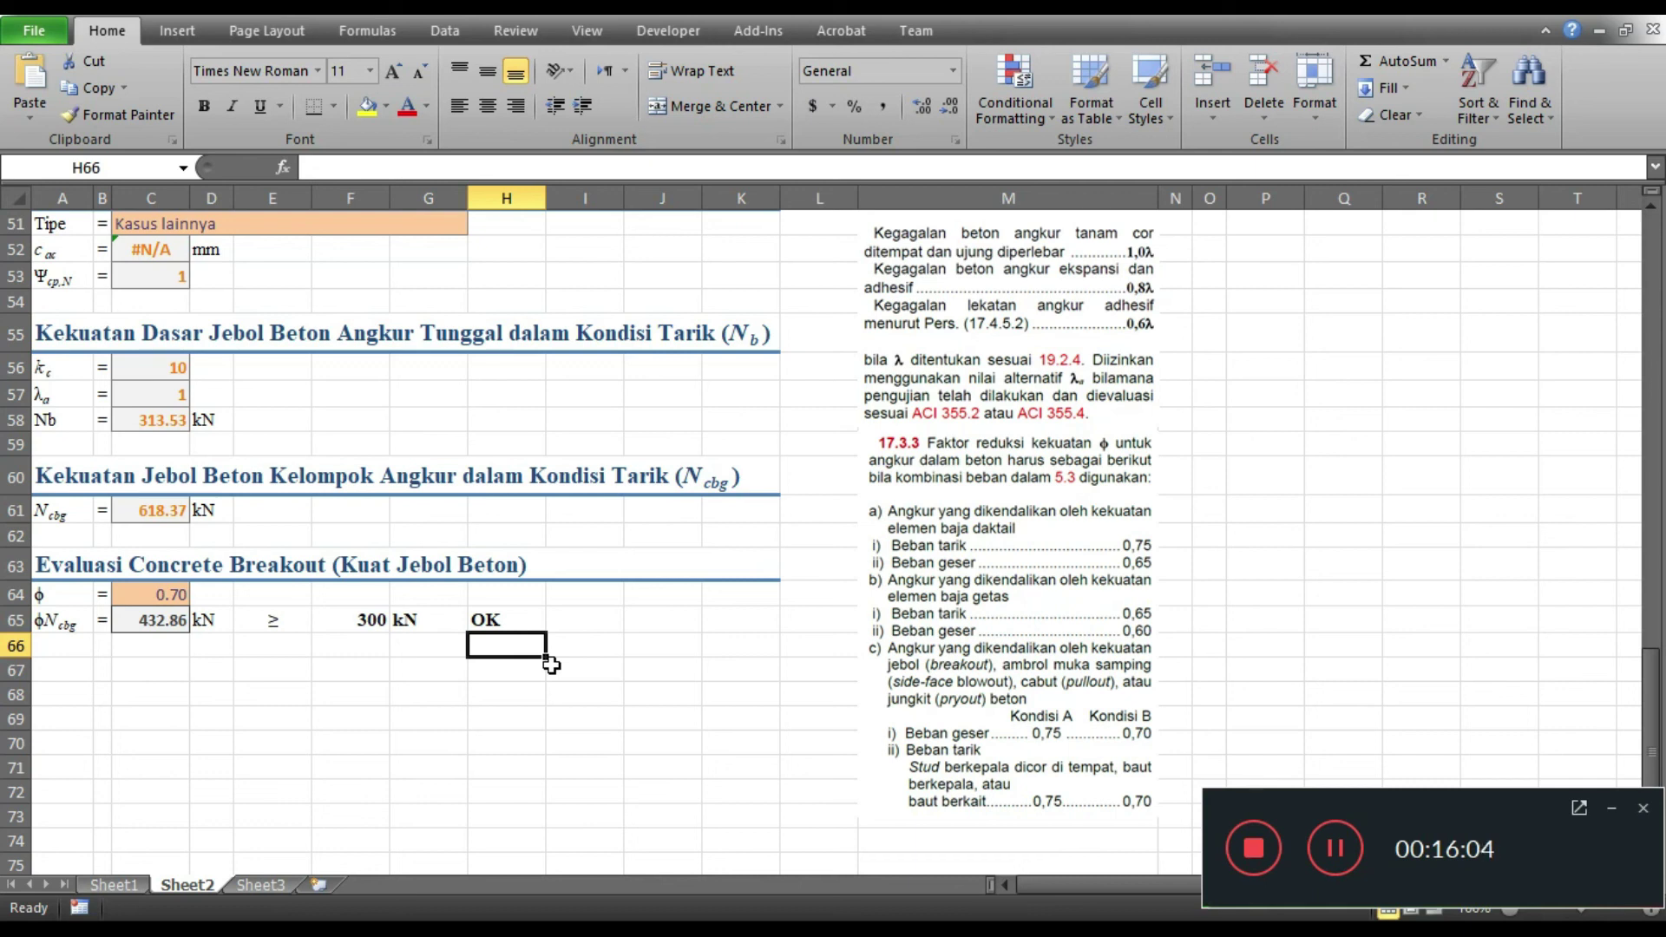
click(599, 644)
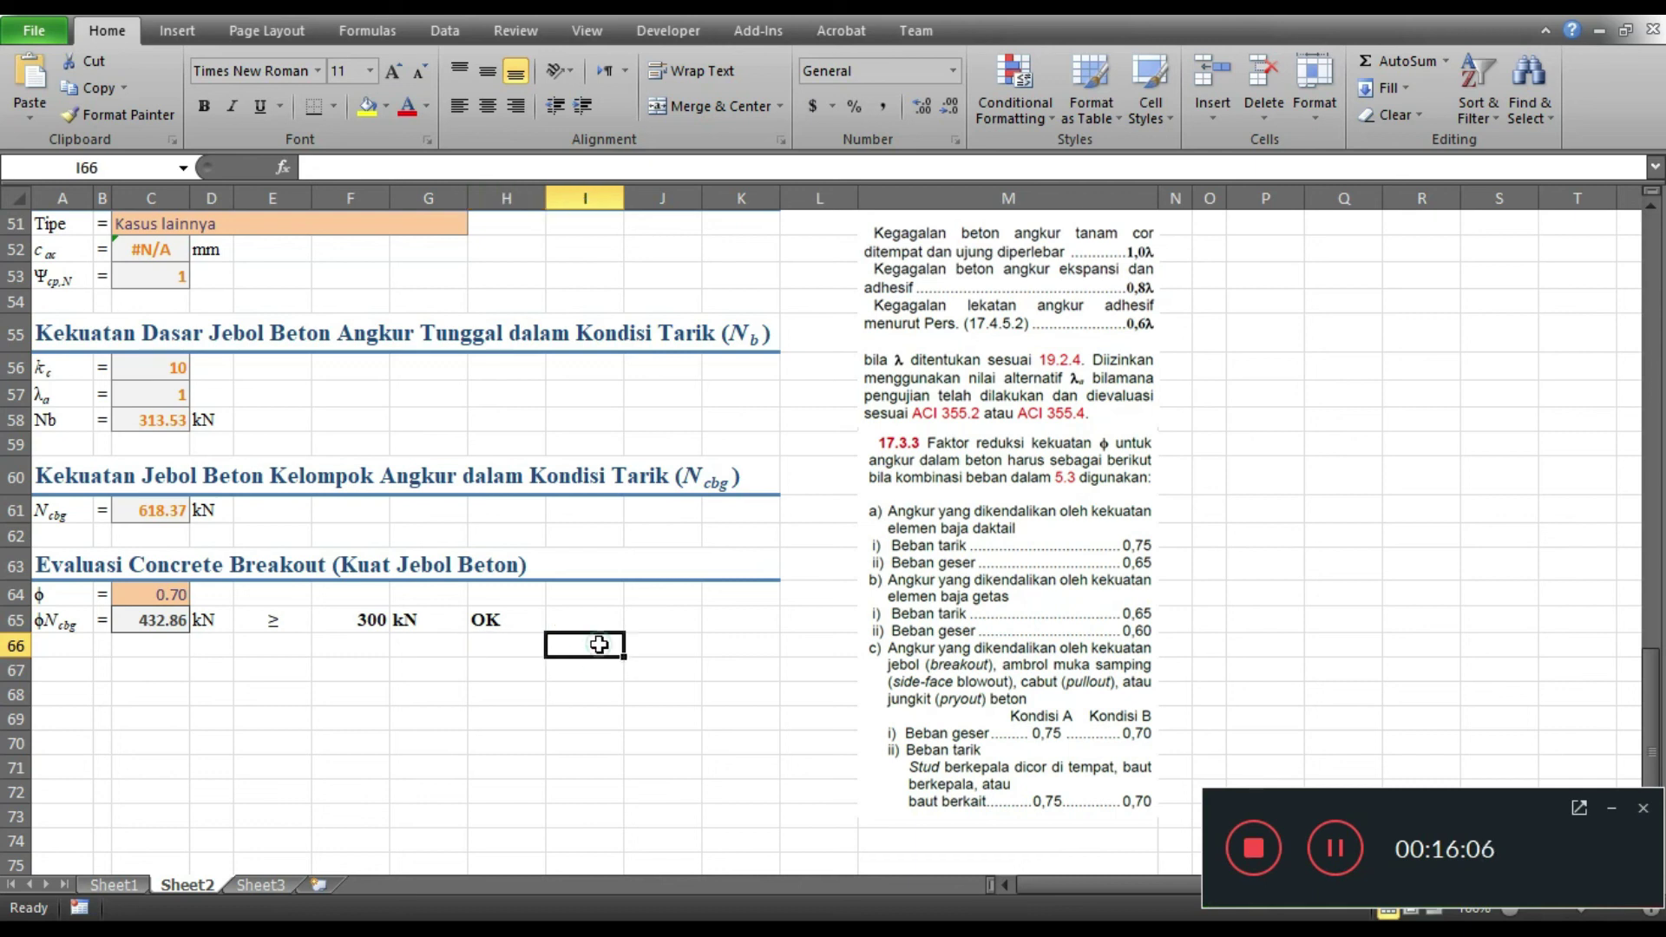